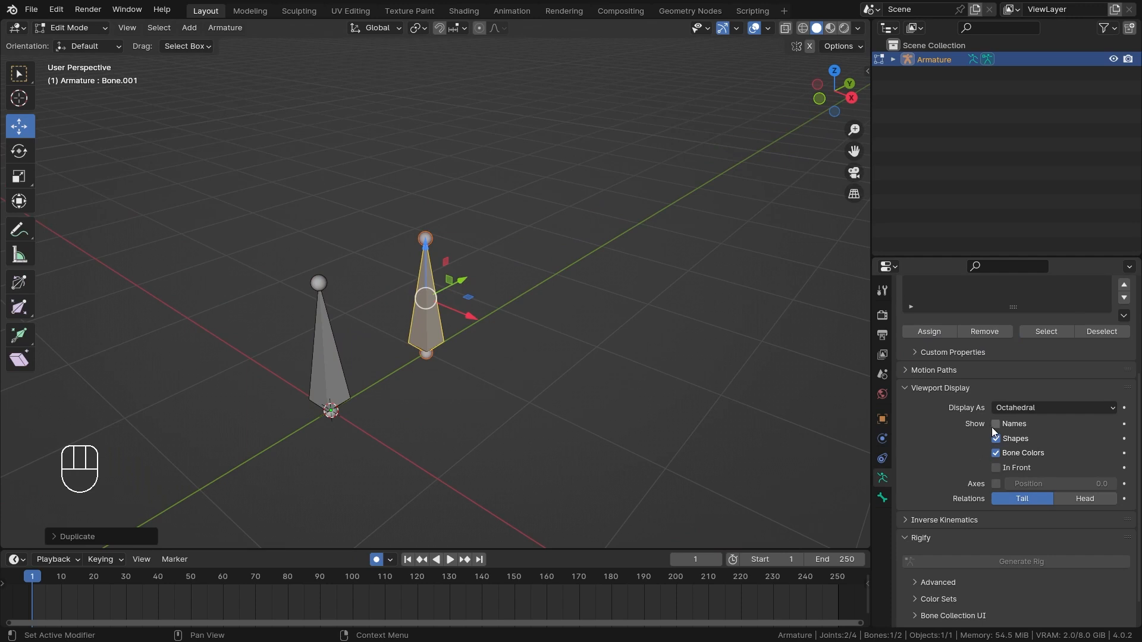
Display the bone names and axes for the armature, with the axes position set to 0.5.
left_click(995, 423)
left_click(997, 483)
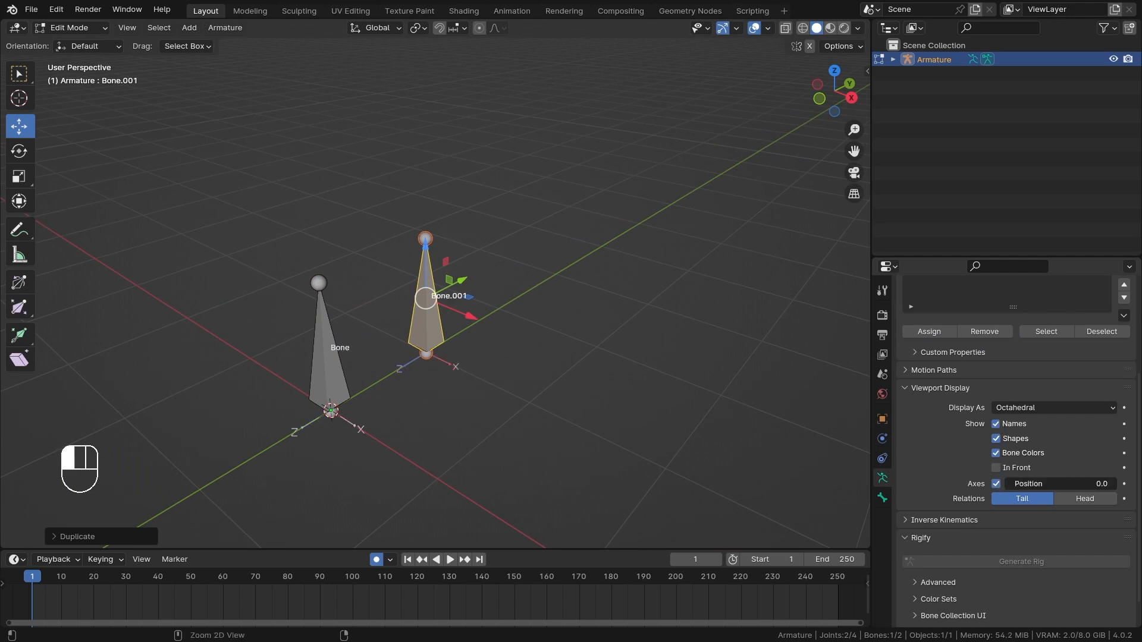
left_click_drag(1012, 484, 1060, 484, "ctrl")
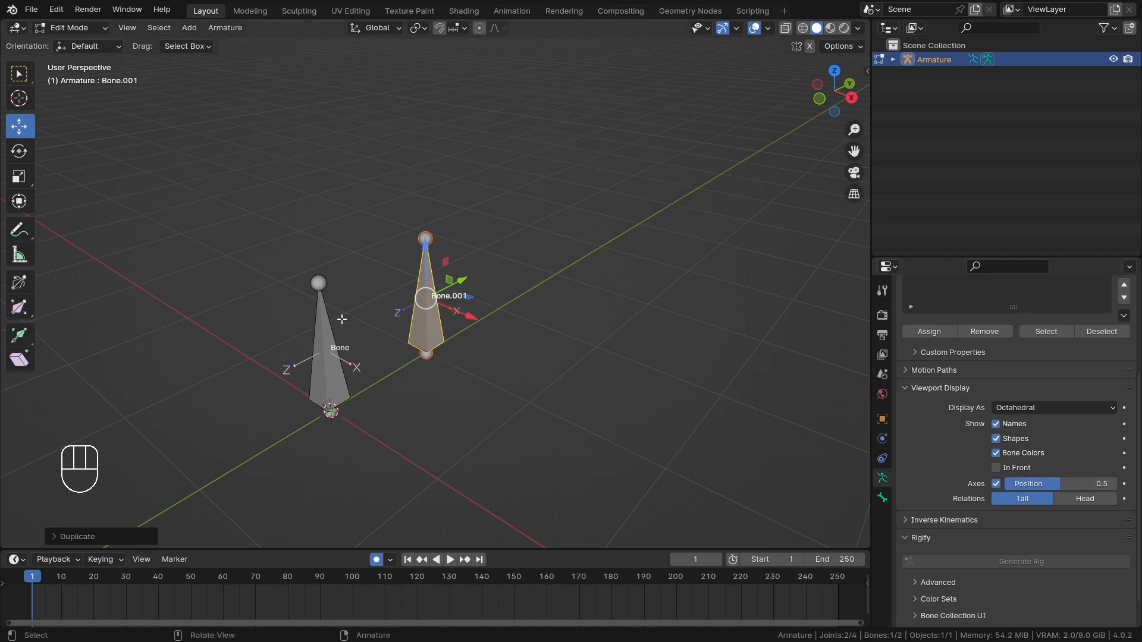
Switch the viewport shading to wireframe to see the bone axes through the bones.
scroll(512, 333, "up", 3)
key("z")
left_click(487, 339)
mouse_move(423, 334)
middle_mouse_down("shift")
mouse_move(448, 324)
mouse_move(427, 280)
middle_mouse_up("shift")
scroll(449, 324, "up", 2)
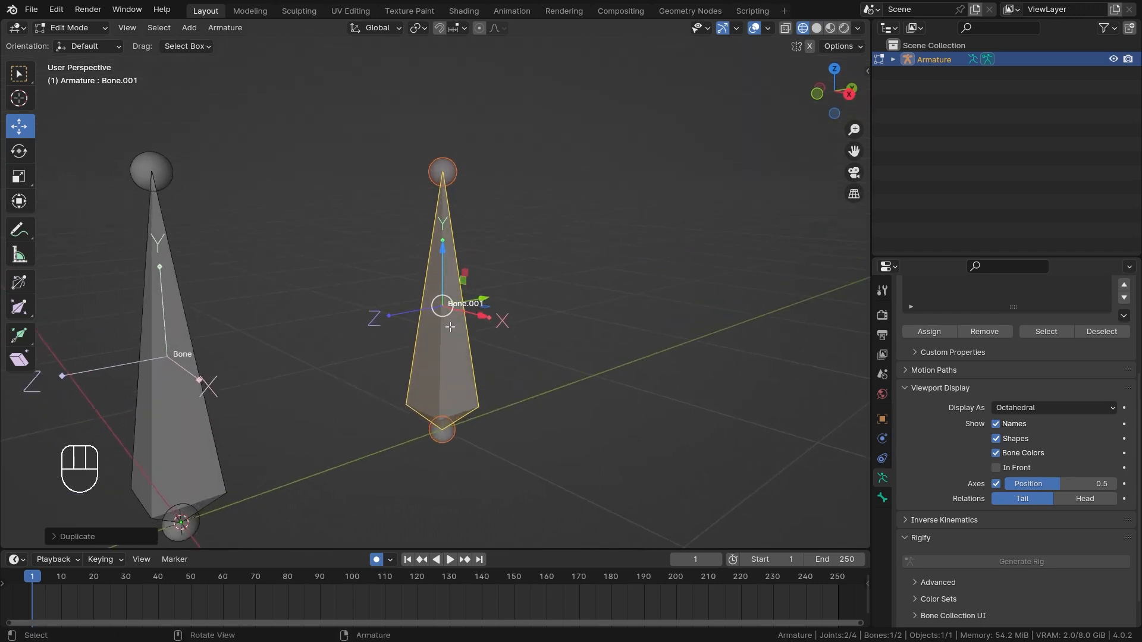
Switch the armature to Pose Mode and select Bone.001.
scroll(450, 327, "down", 3)
key("ctrl+Tab")
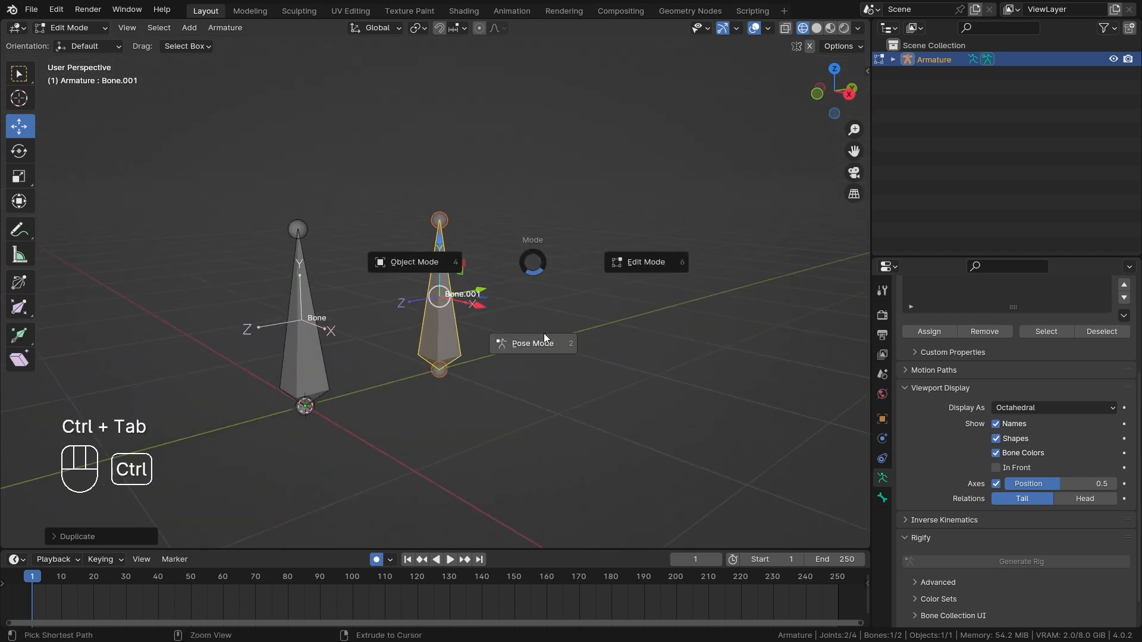
left_click(546, 341)
middle_click_drag(486, 309, 444, 333)
left_click(444, 333)
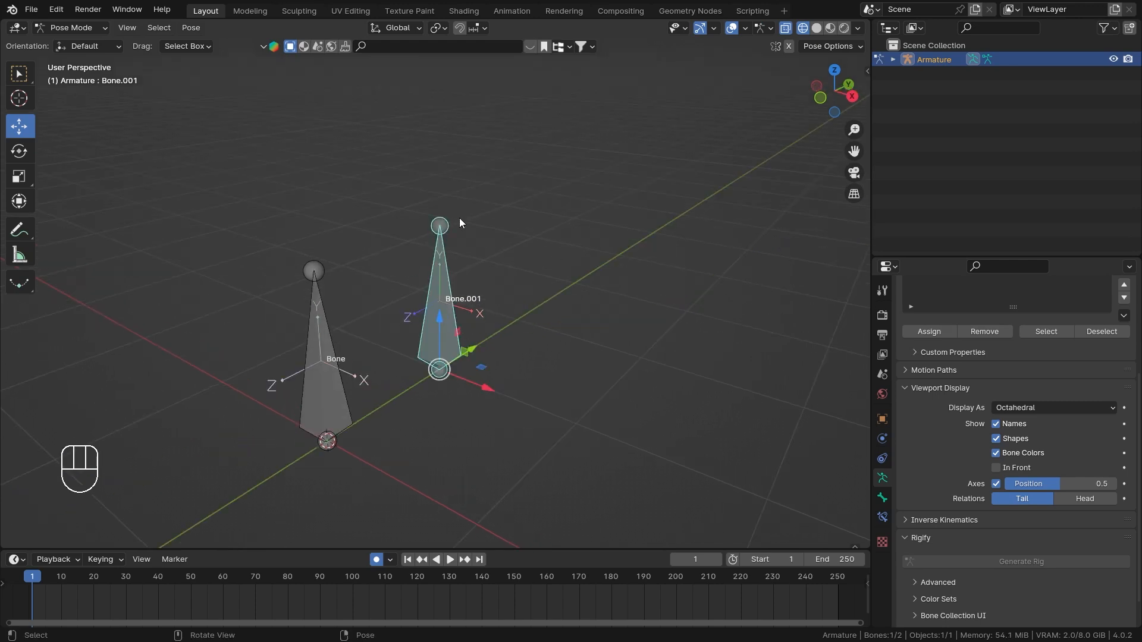
Add a Clamp To bone constraint to Bone.001.
left_click(881, 517)
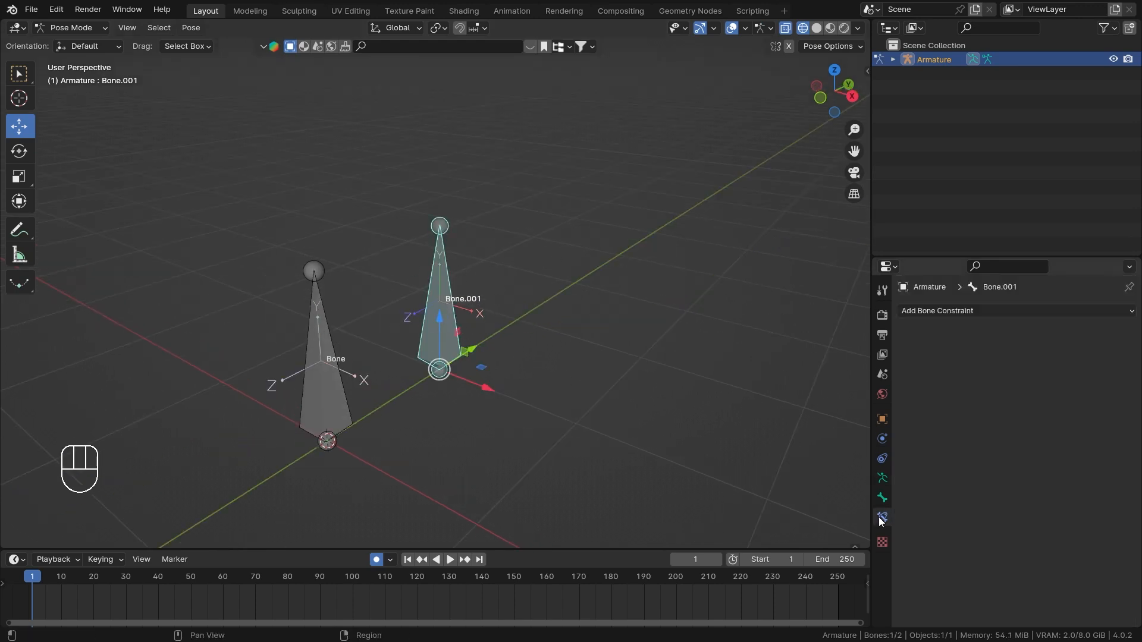
left_click(955, 312)
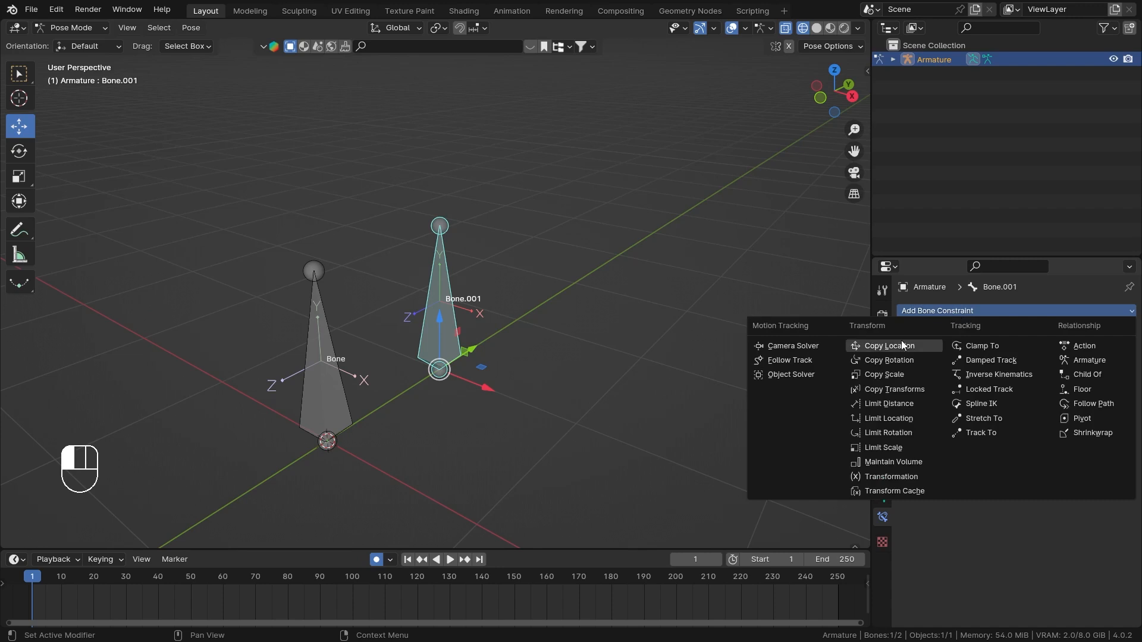
left_click(981, 347)
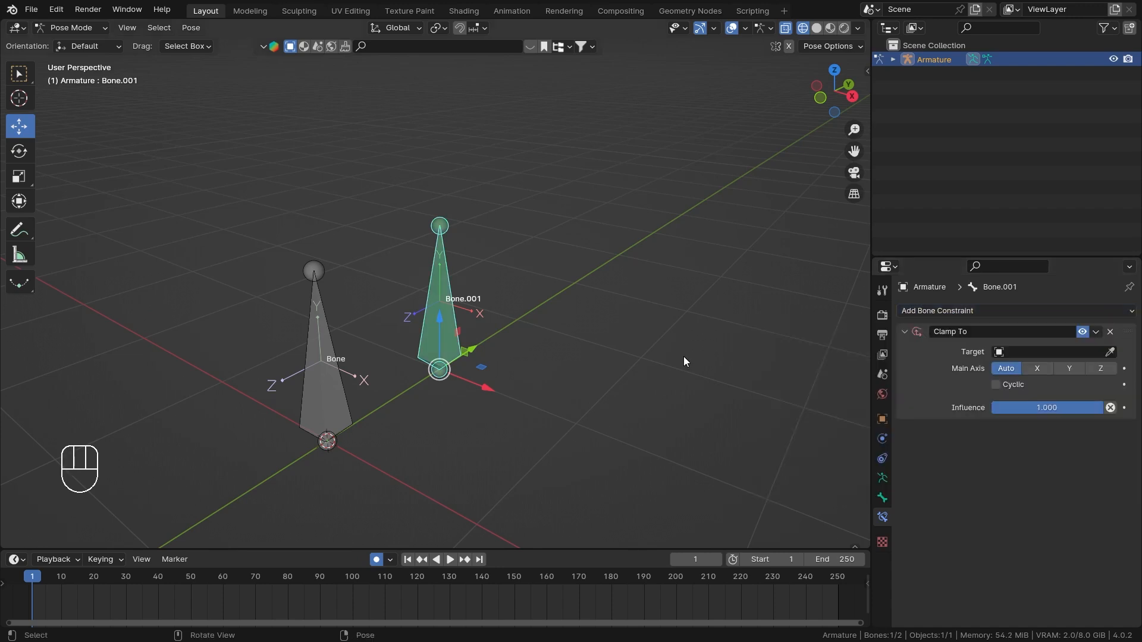
middle_click_drag(683, 355, 516, 356)
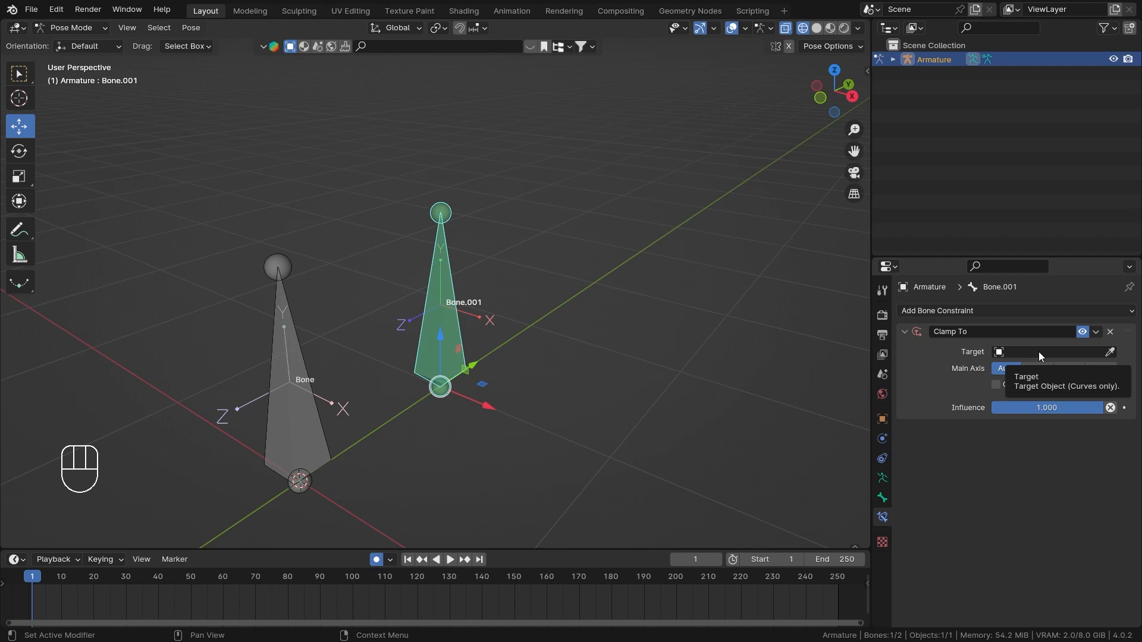
Return the armature to Object Mode and save the file.
scroll(537, 242, "down", 3)
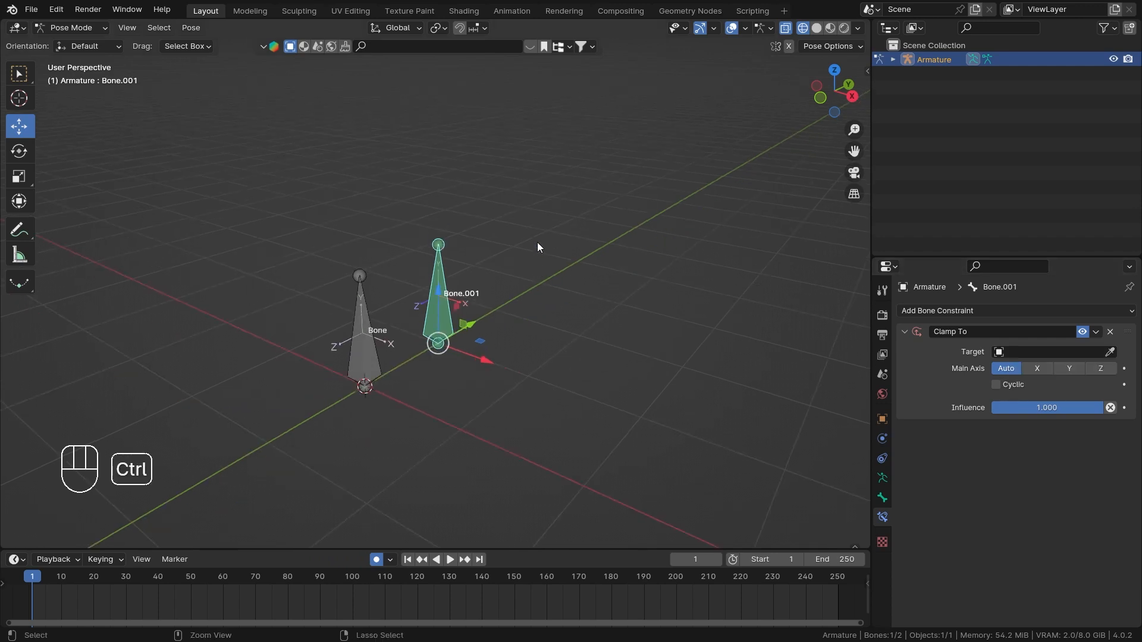
key("ctrl+Tab")
middle_click_drag(519, 255, 544, 282)
left_click(538, 280)
key("ctrl+s")
Add a Bezier circle curve at the world origin.
key("shift+a")
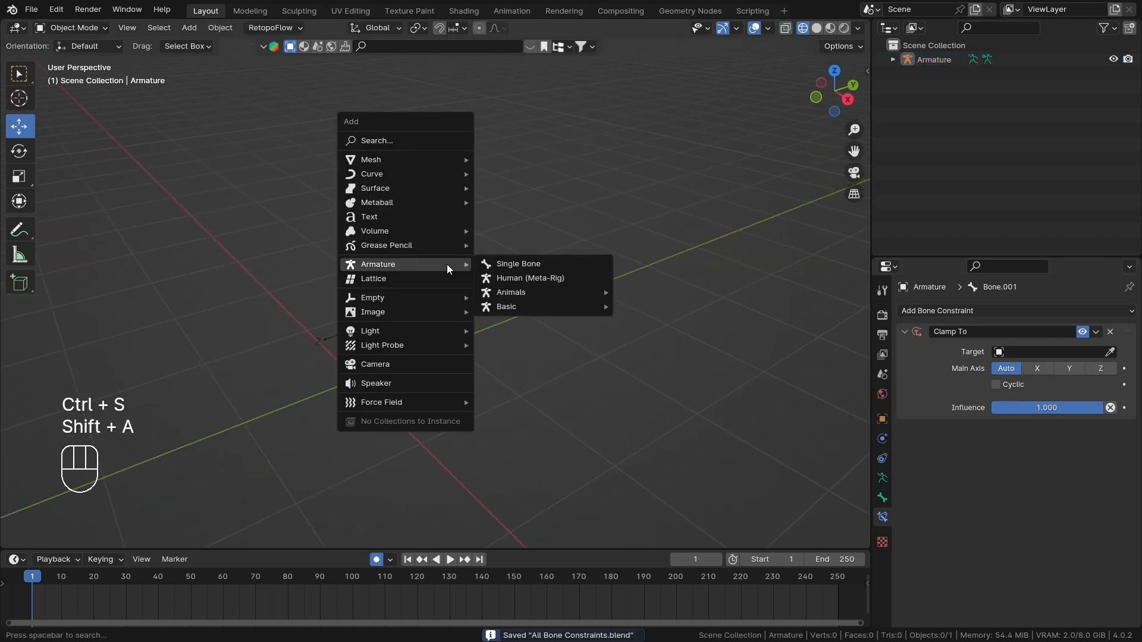
mouse_move(448, 173)
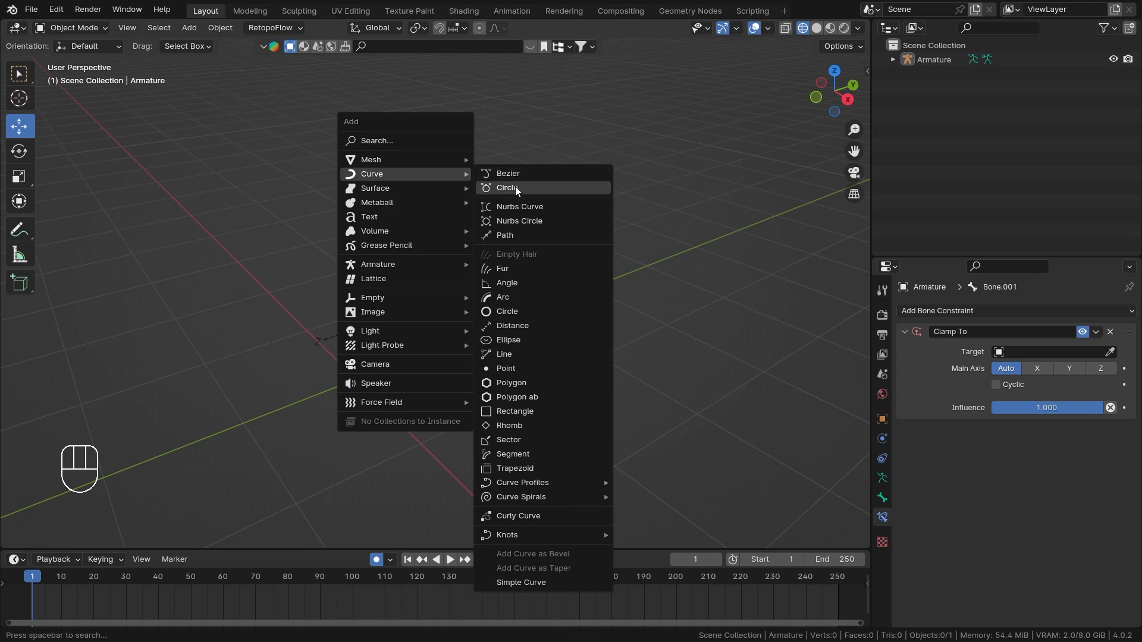
left_click(515, 188)
key("shift+a")
mouse_move(534, 264)
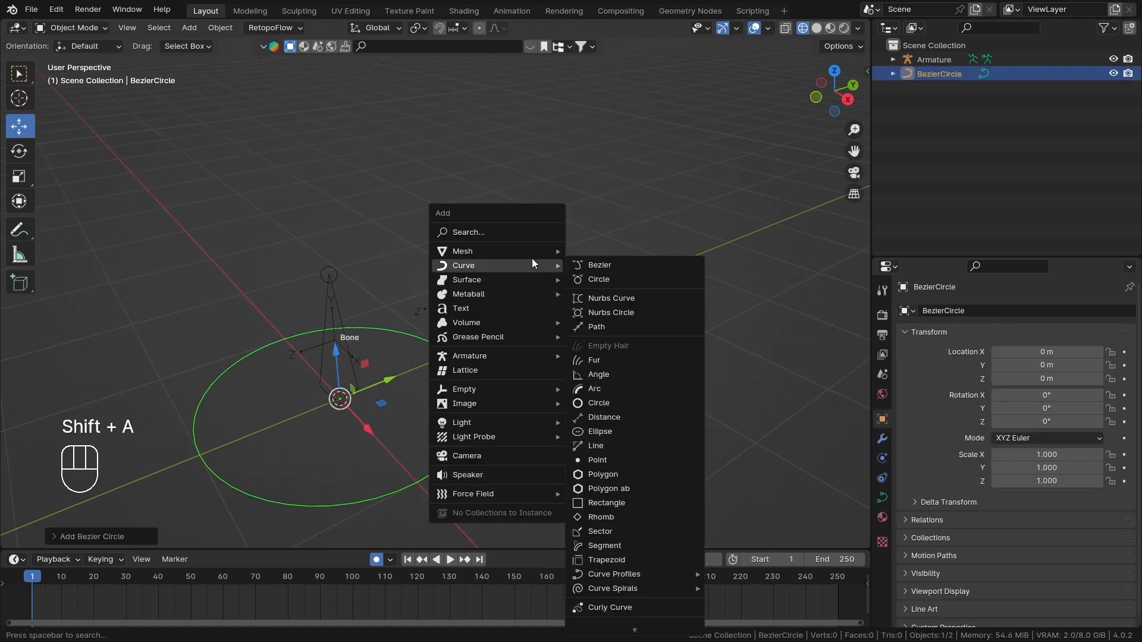
left_click(599, 264)
left_click_drag(382, 380, 641, 328)
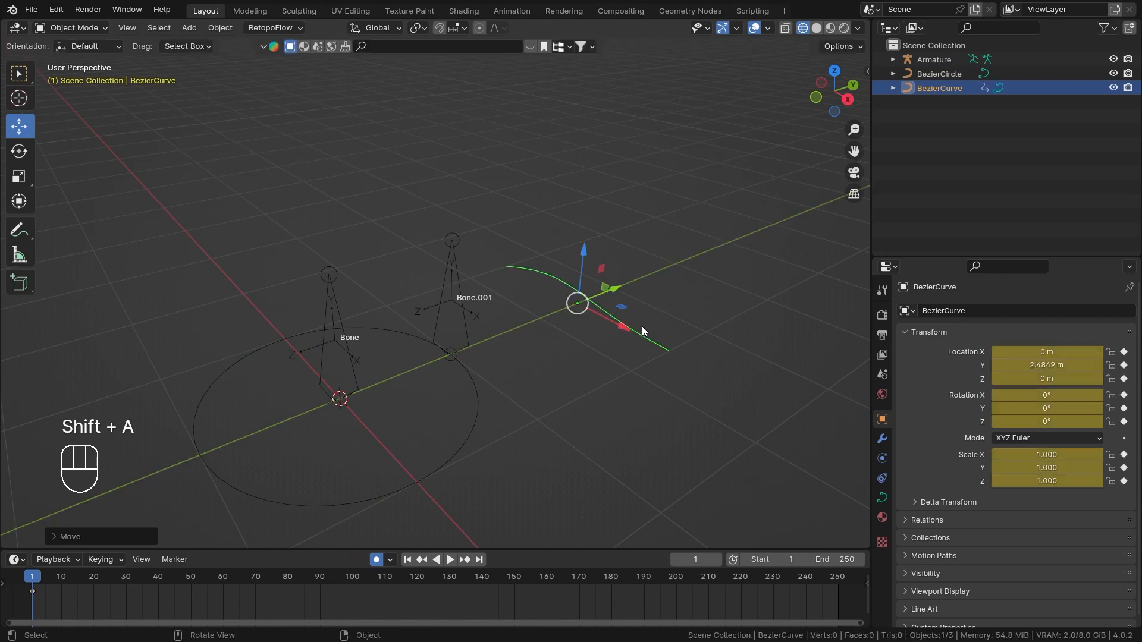
key("x")
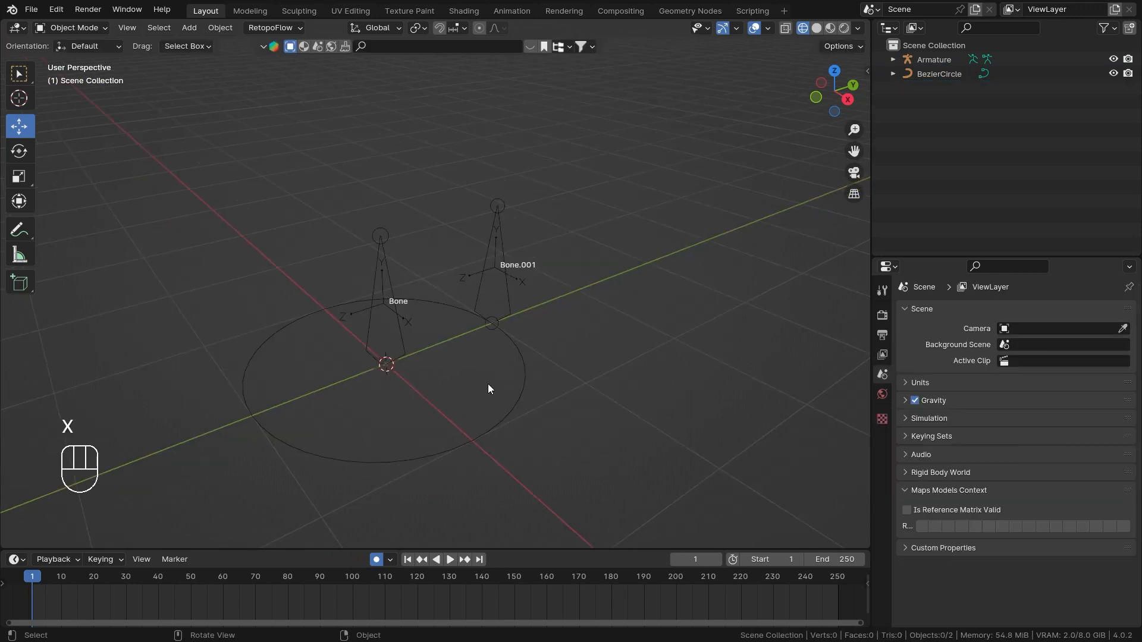
Save the file and put the armature back into Pose Mode.
key("ctrl+s")
middle_click_drag(488, 383, 481, 355, "ctrl")
left_click(518, 227)
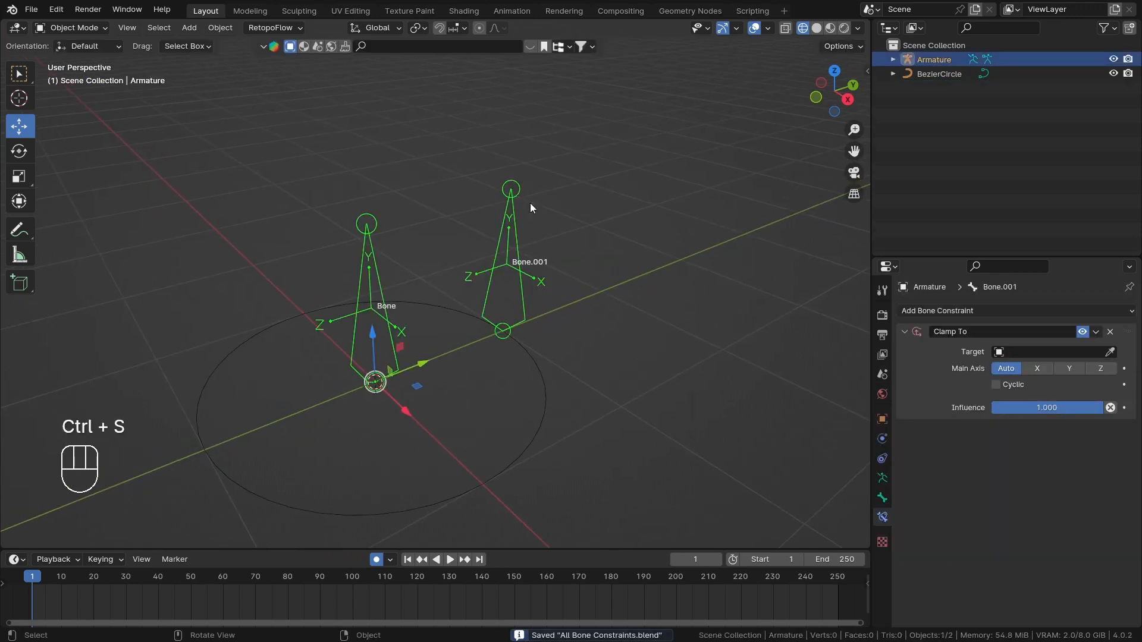
key("ctrl+Tab")
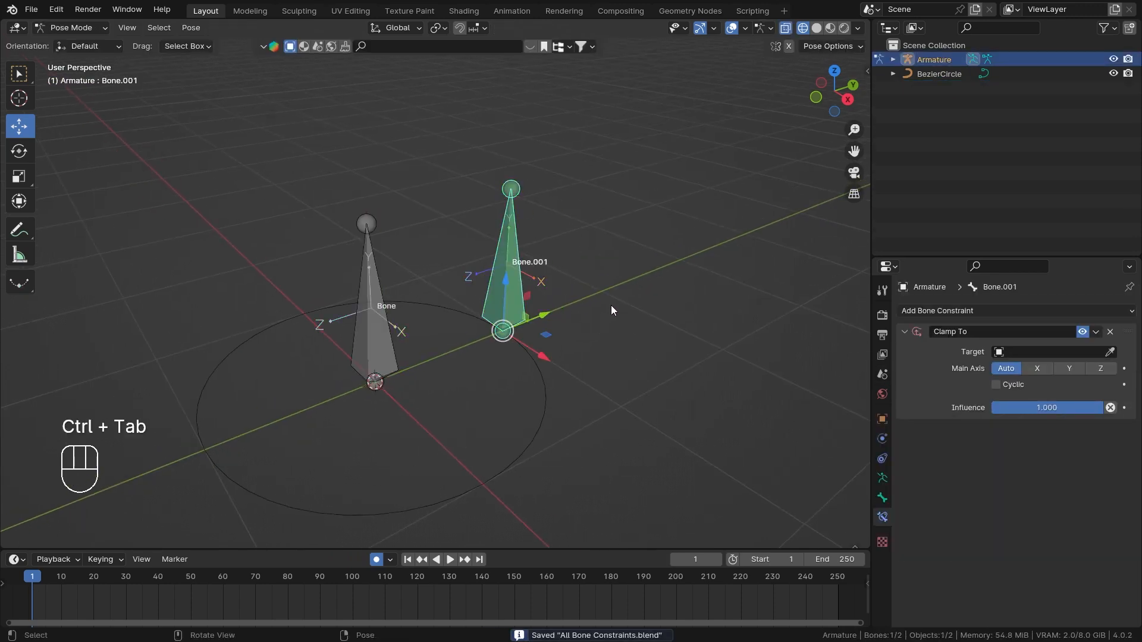
Try to sample the Bezier circle from the viewport as the Clamp To constraint's target.
left_click(1110, 353)
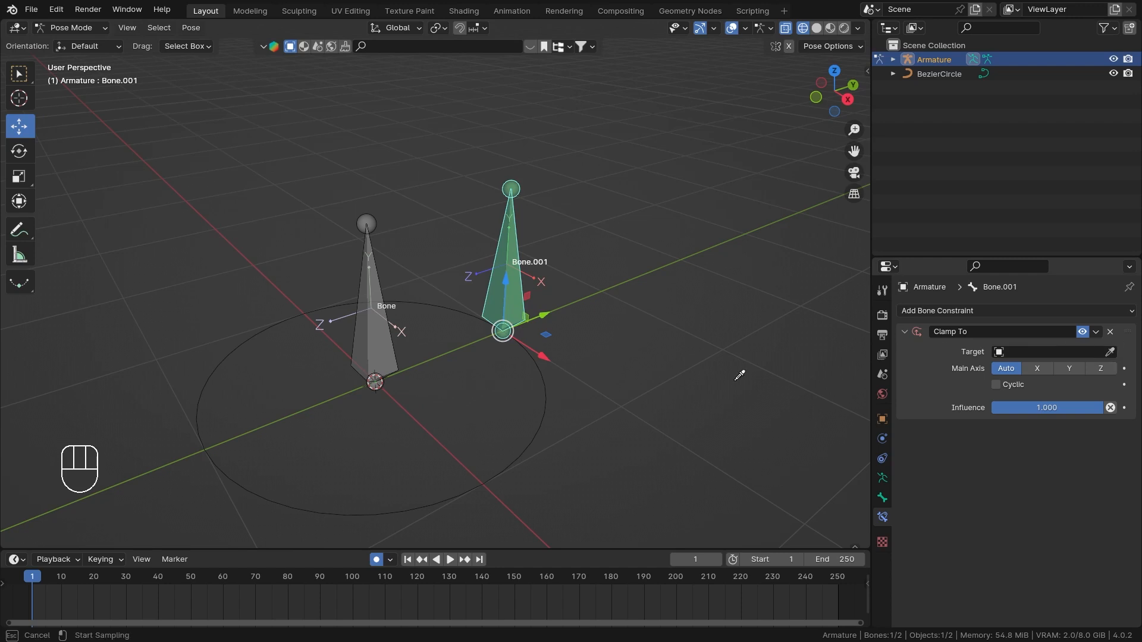
left_click(543, 404)
left_click(542, 404)
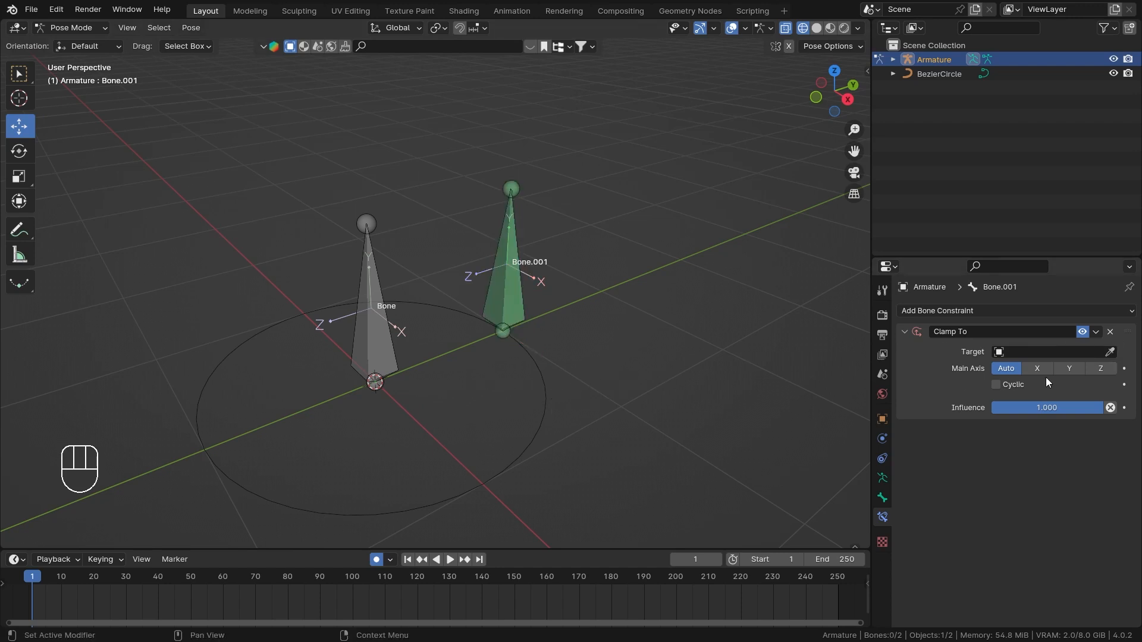
left_click(1110, 352)
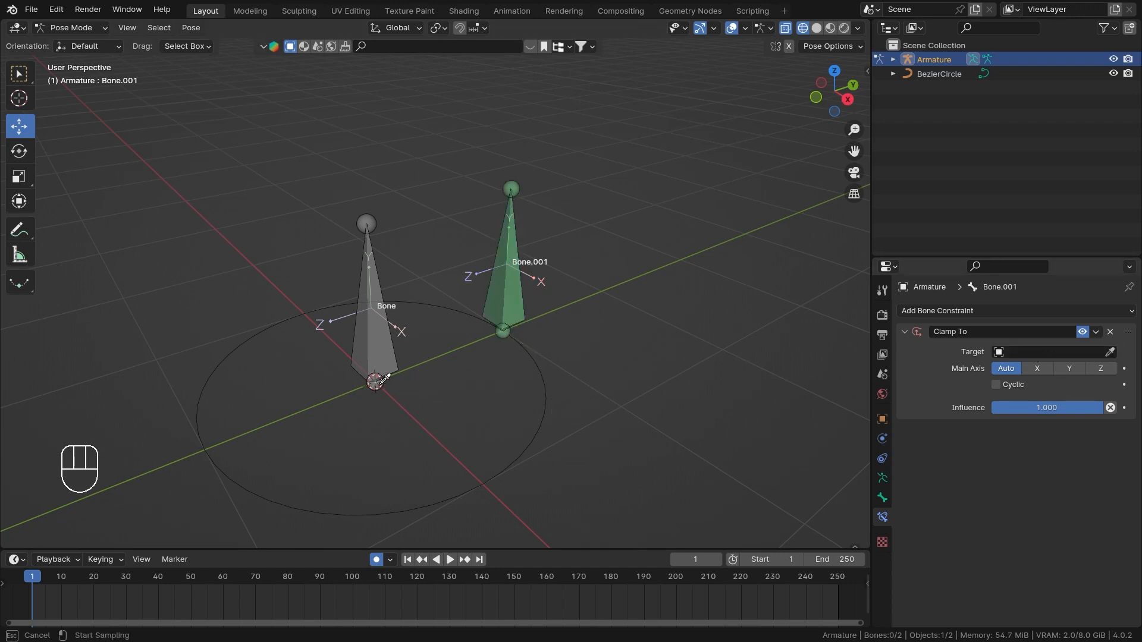
key("Escape")
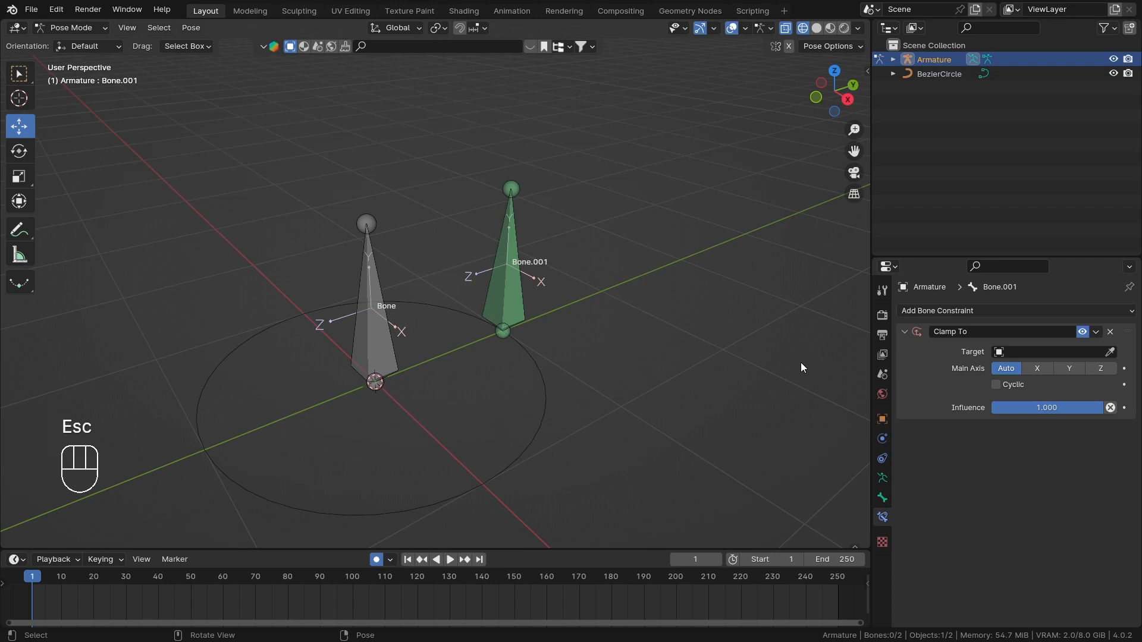
Set BezierCircle as the target of the Clamp To constraint.
left_click(1038, 351)
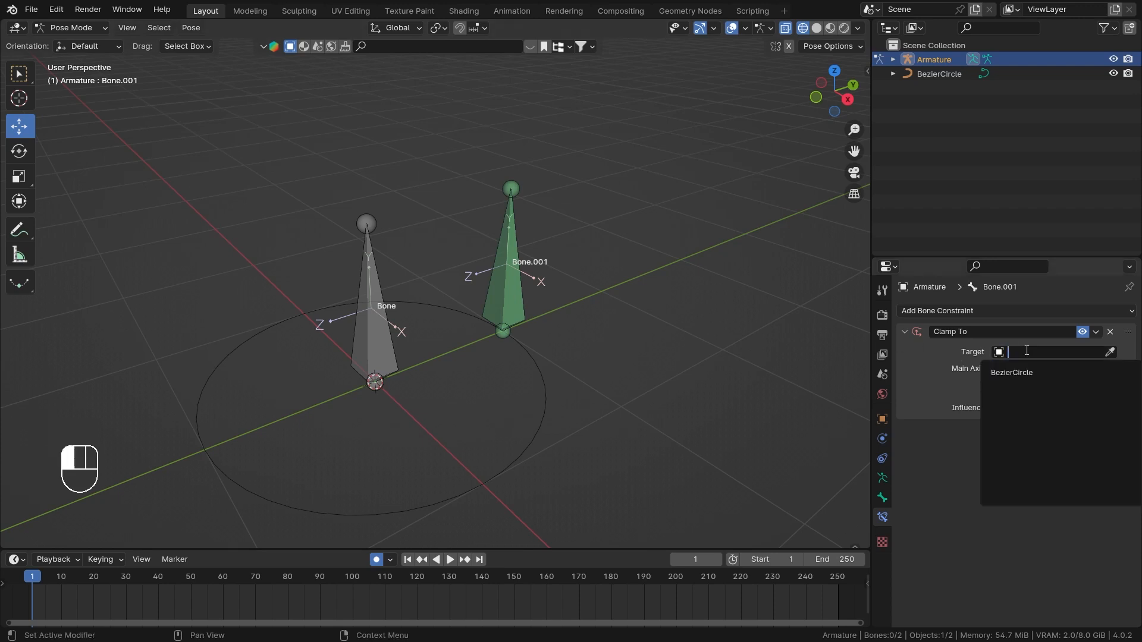
left_click(1030, 374)
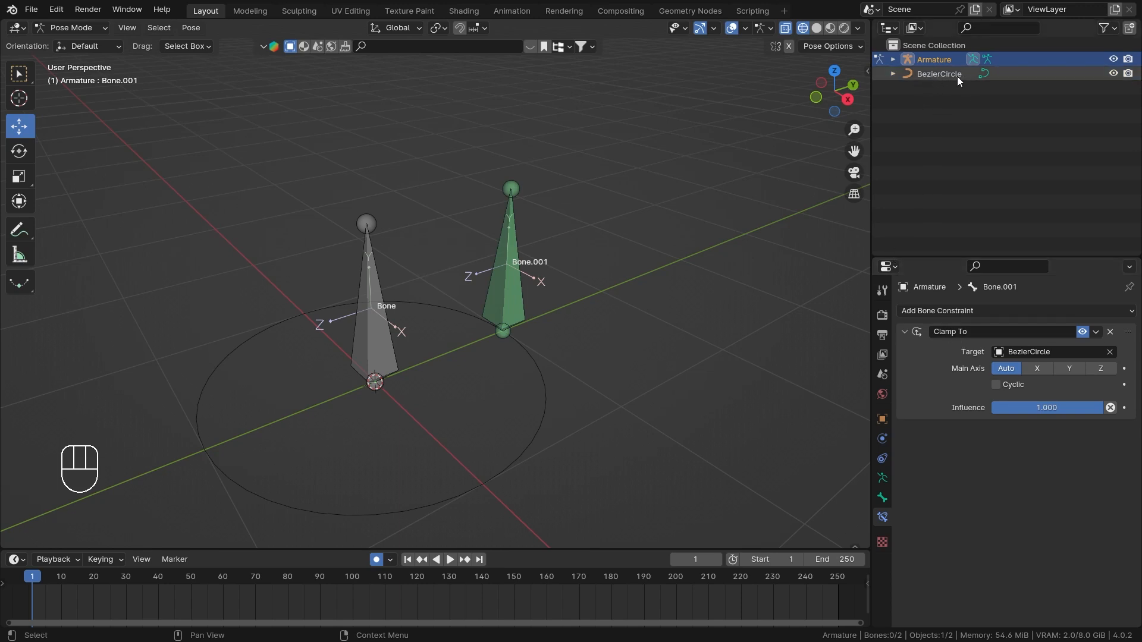
scroll(539, 351, "down", 3)
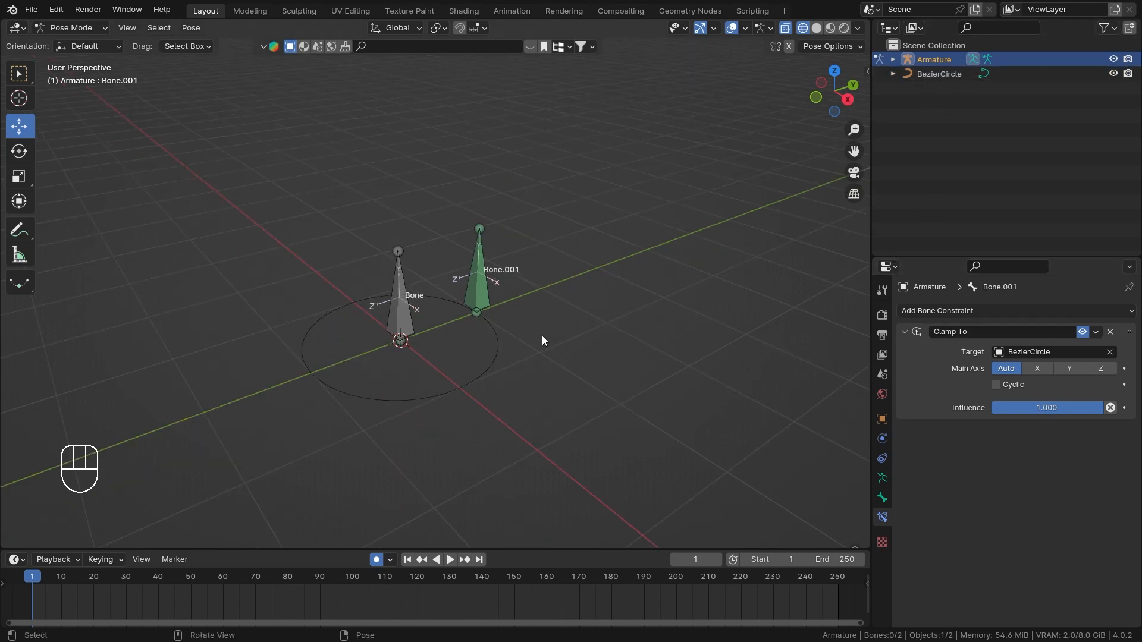
scroll(538, 341, "up", 2)
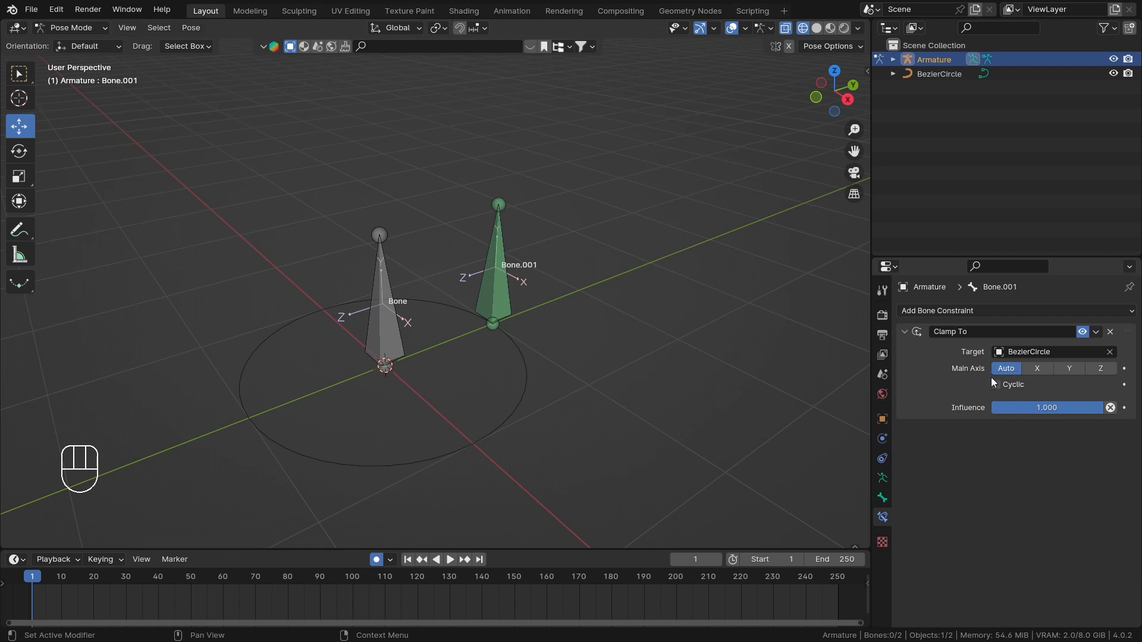
Test the Clamp To constraint by moving Bone.001 along the X axis, then deselect the bone.
left_click(497, 316)
middle_click_drag(521, 286, 531, 262)
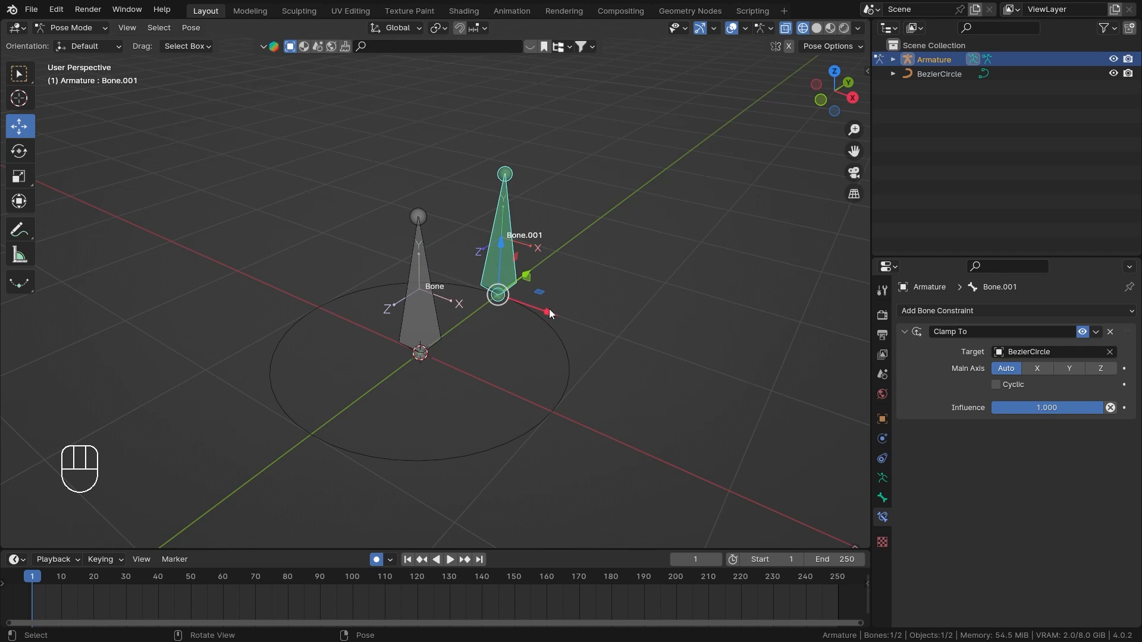
left_click_drag(549, 309, 479, 252)
left_click_drag(545, 315, 626, 367)
right_click(626, 368)
left_click_drag(545, 308, 537, 345)
left_click(570, 389)
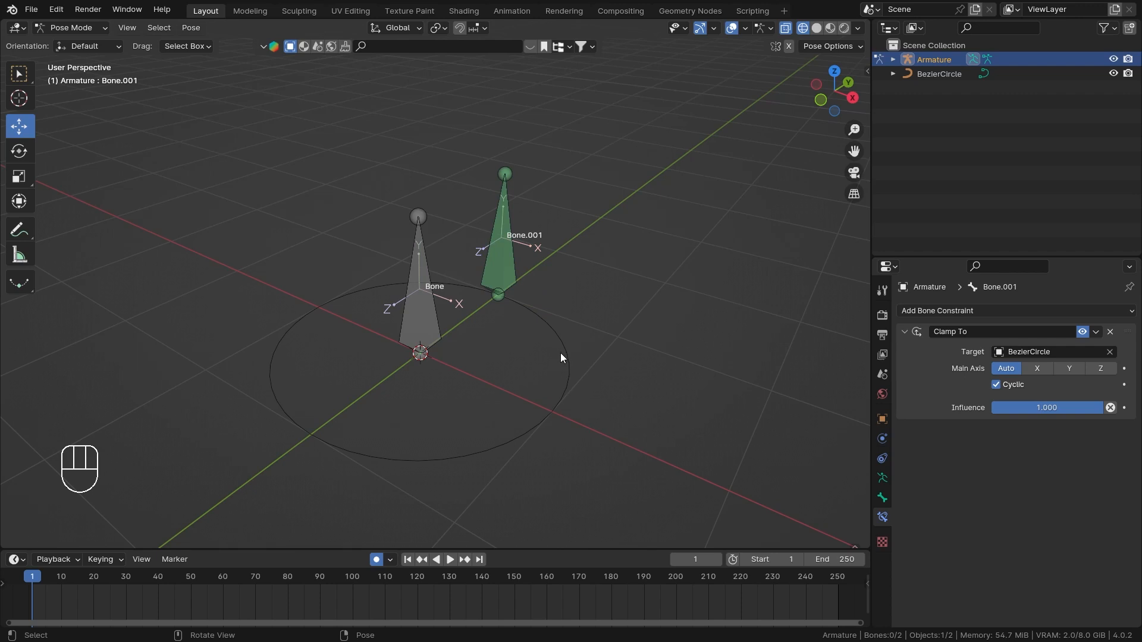
In Edit Mode, raise the Bezier circle's control point on the positive X side along the Z axis.
key("ctrl+Tab")
left_click(566, 355)
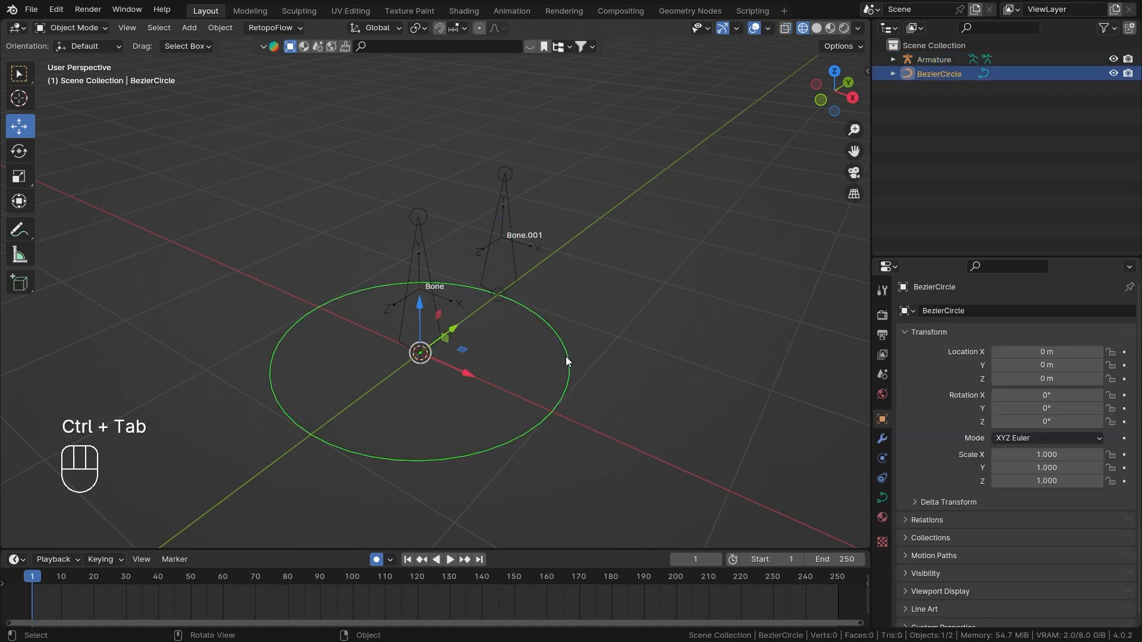
key("Tab")
left_click(548, 416)
middle_click_drag(548, 415, 627, 401)
key("g")
key("z")
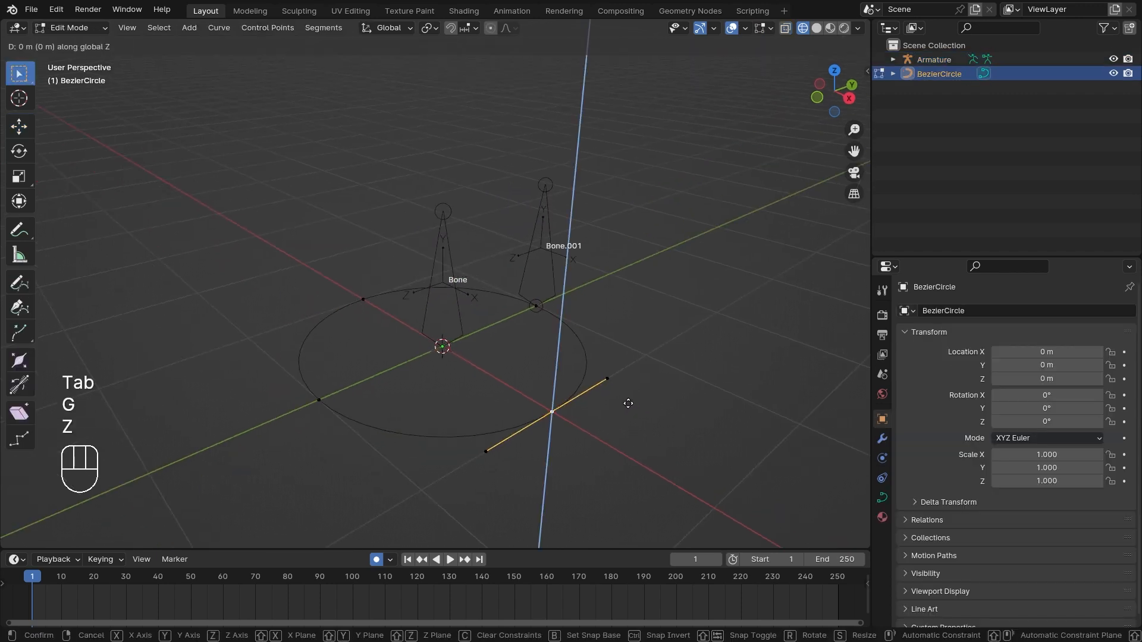
left_click(632, 331)
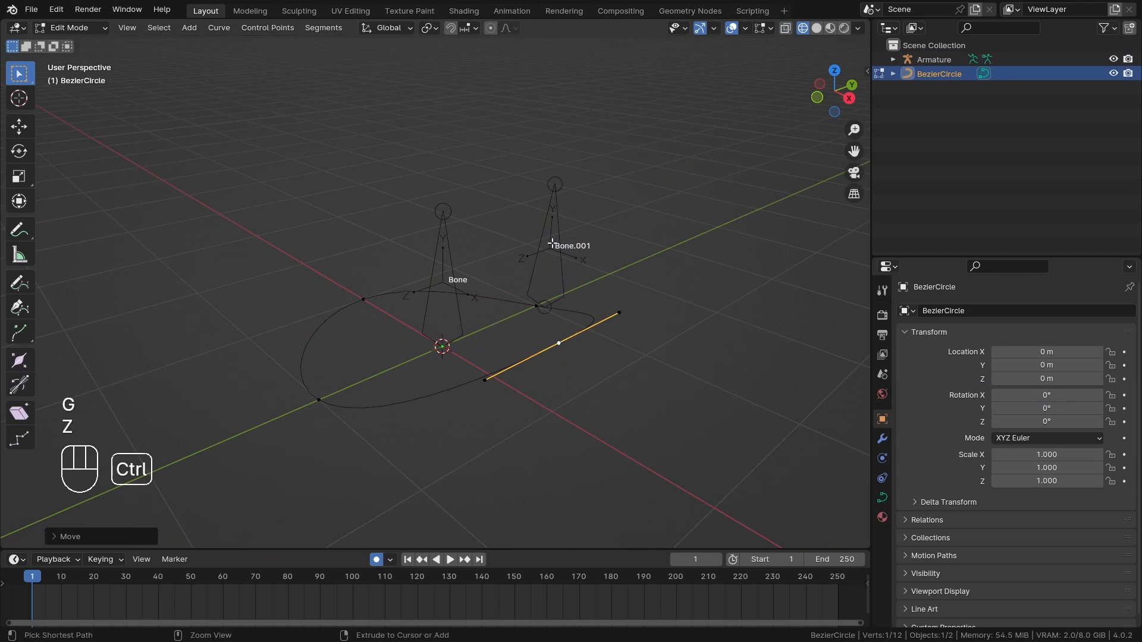
Return the armature to Pose Mode and test moving Bone.001 along X on the reshaped circle.
key("ctrl+Tab")
key("ctrl+Tab")
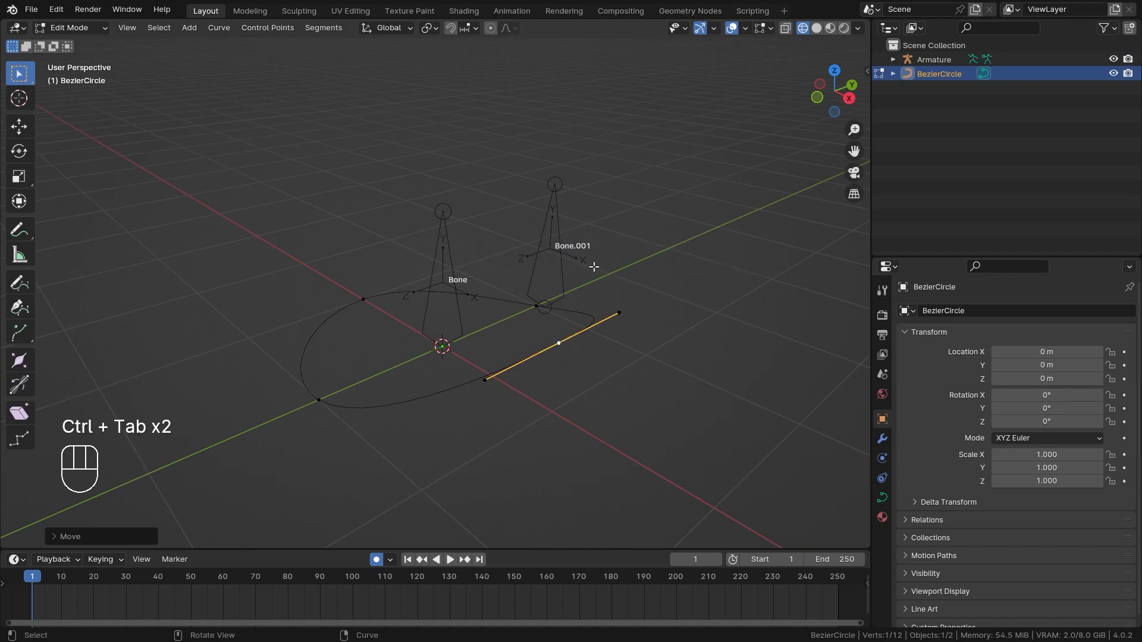
key("Tab")
left_click(548, 252)
key("ctrl+Tab")
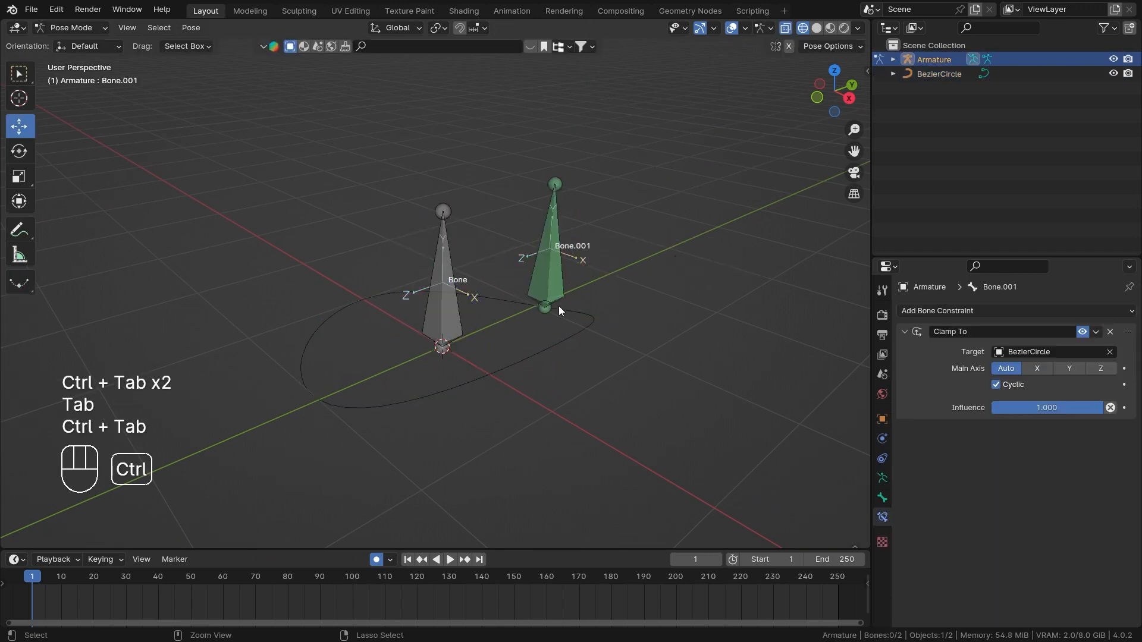
left_click(548, 270)
middle_click_drag(549, 270, 576, 310)
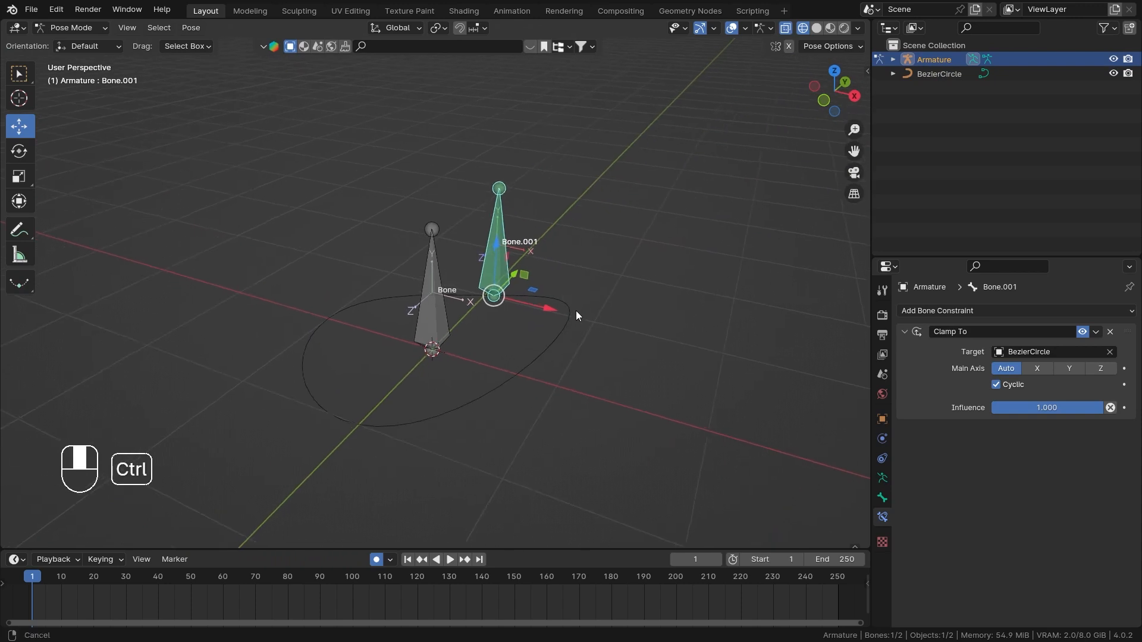
left_click_drag(545, 306, 812, 430)
Undo the bone move and the circle's control point edit, and return the armature to Pose Mode.
key("ctrl+z")
key("ctrl+z")
key("ctrl+z")
key("ctrl+z")
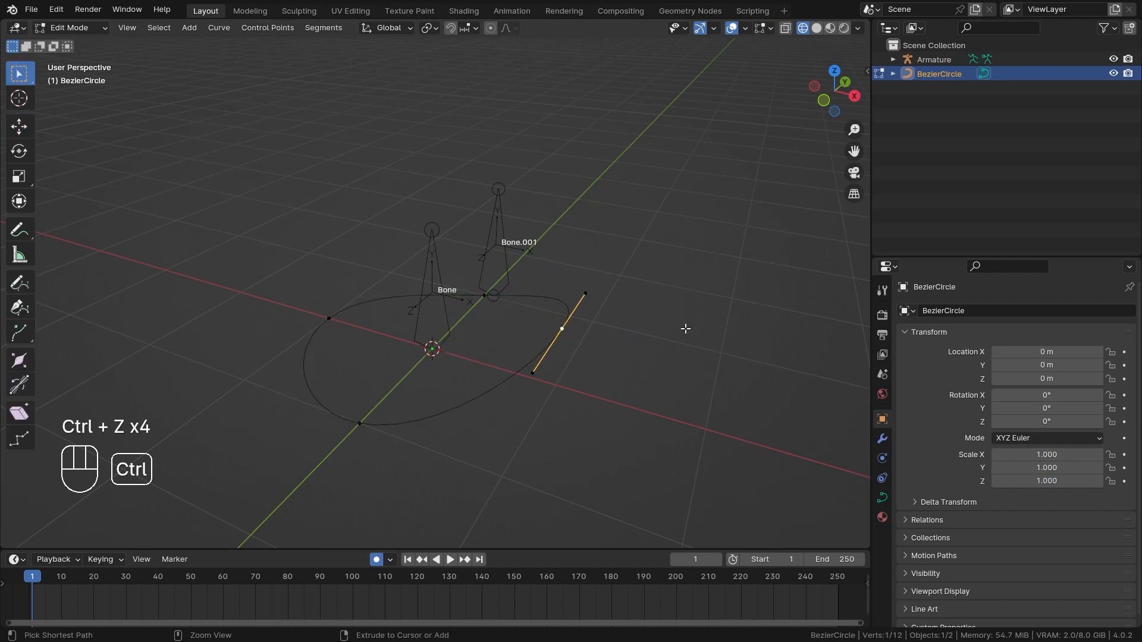
key("ctrl+z")
key("ctrl+Tab")
key("ctrl+Tab")
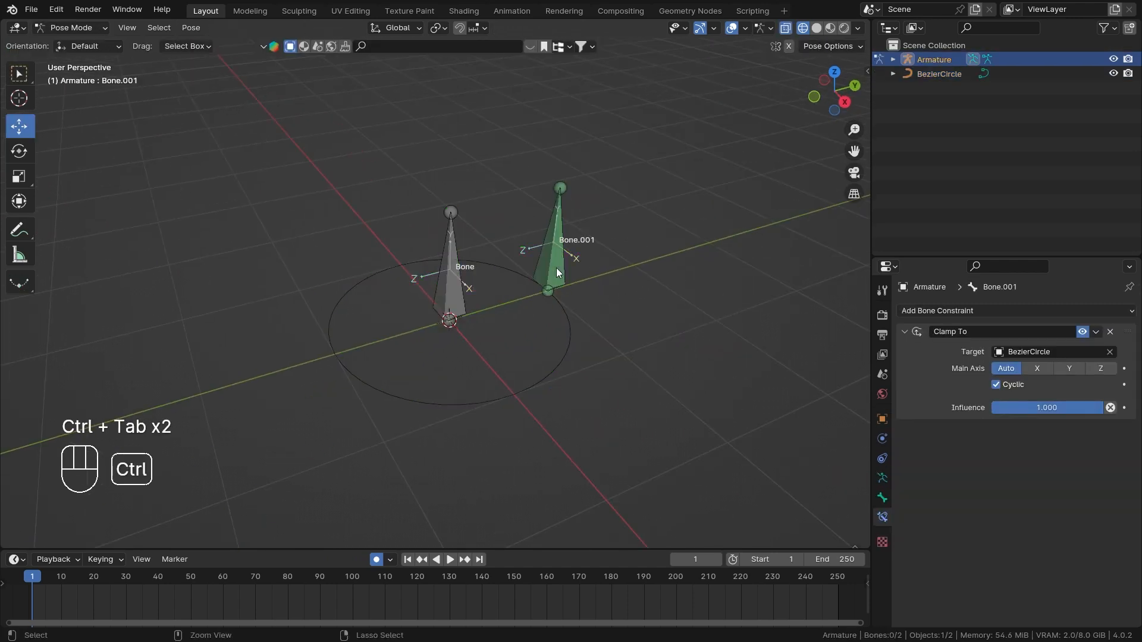
Select Bone.001 and test the Clamp To constraint by moving it along the X axis, then cancel the move.
middle_click_drag(587, 260, 597, 265)
left_click(505, 272)
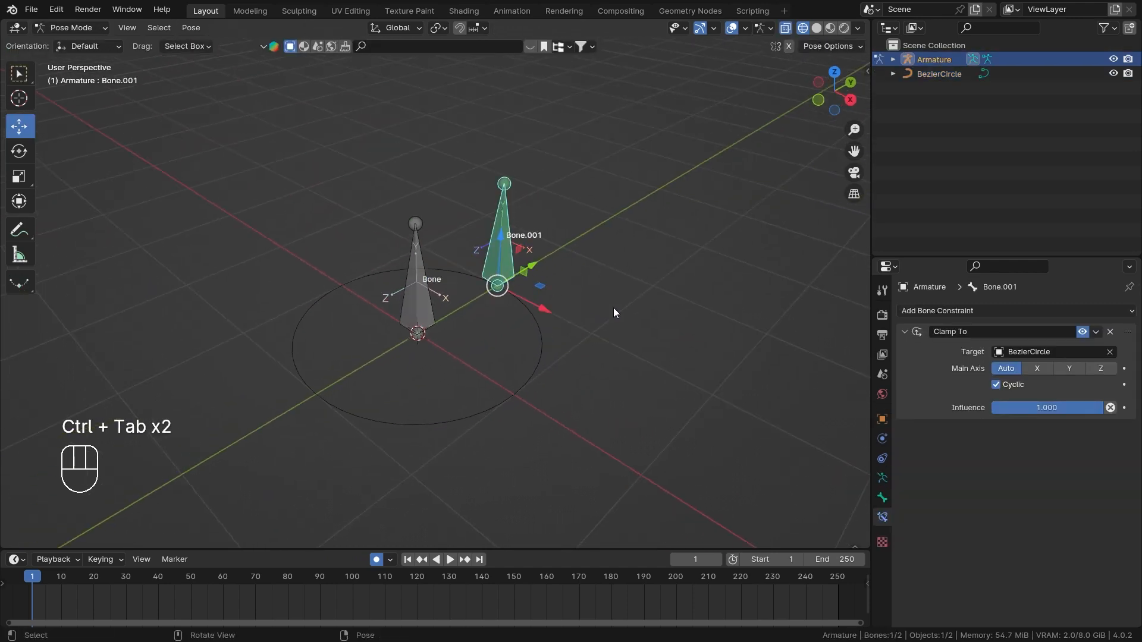
scroll(677, 348, "up", 2)
middle_click_drag(677, 347, 708, 323)
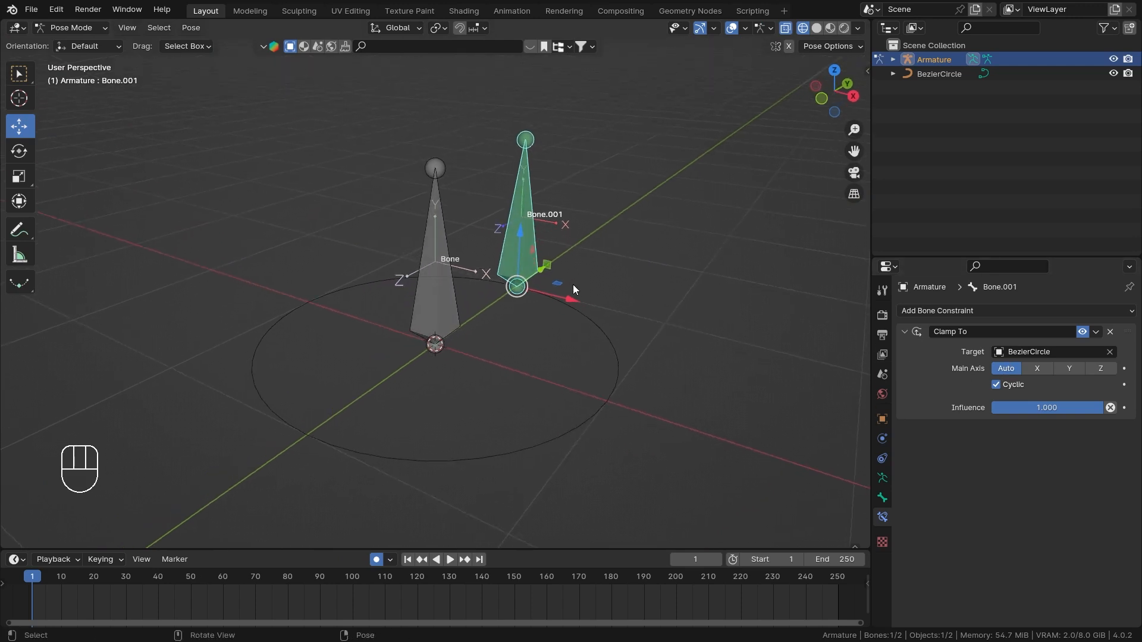
left_click_drag(568, 299, 655, 336)
right_click(655, 337)
Test moving Bone.001 along the X, Z and Y axes with Main Axis on Auto, cancelling each move.
scroll(647, 286, "down", 3)
middle_click_drag(638, 254, 634, 280)
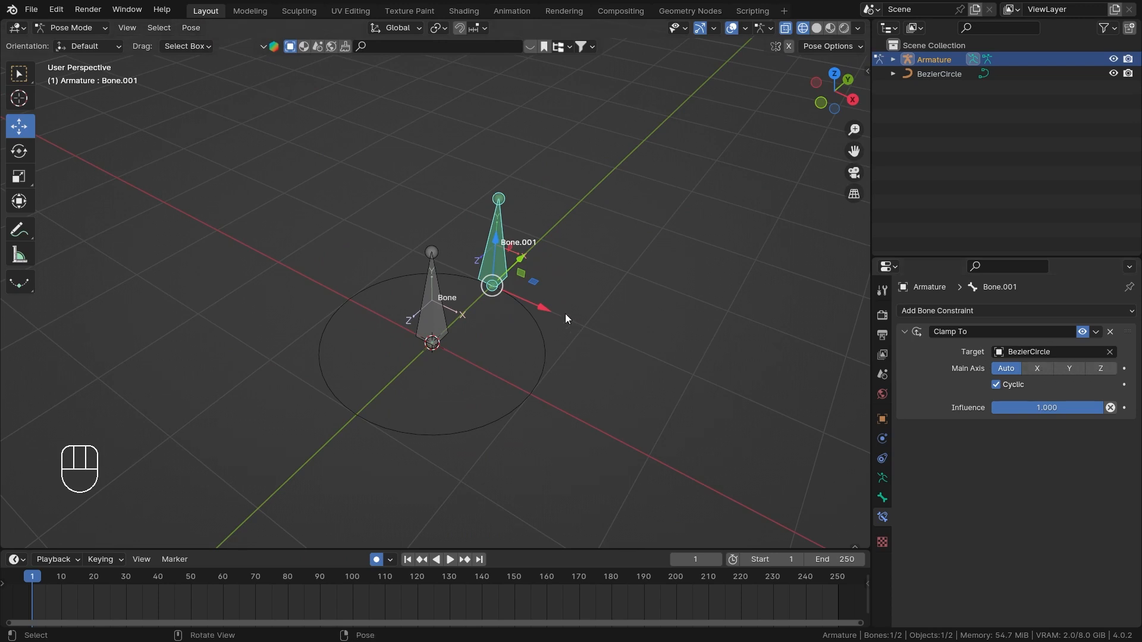
left_click_drag(543, 308, 474, 292)
right_click(473, 293)
left_click_drag(493, 244, 529, 139)
right_click(529, 140)
left_click_drag(521, 259, 653, 184)
right_click(654, 187)
middle_click_drag(696, 279, 608, 299)
left_click_drag(526, 260, 597, 236)
right_click(599, 237)
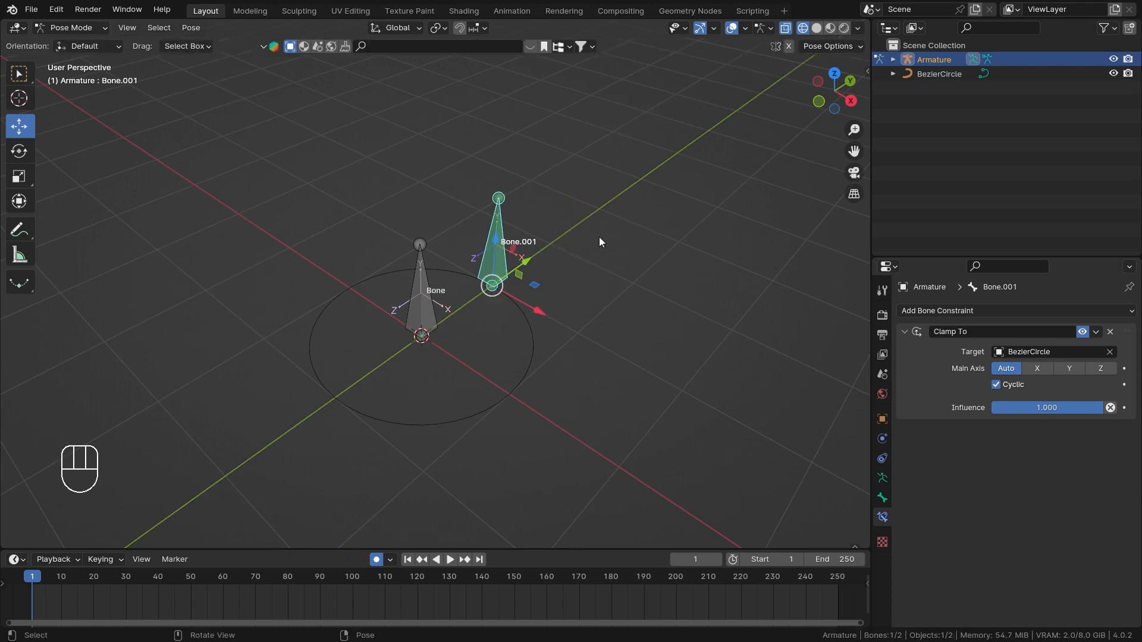
Try the Clamp To Main Axis on Y and X, moving Bone.001 along the X axis for the X setting.
left_click(1071, 367)
left_click_drag(385, 355, 340, 397)
left_click(1037, 369)
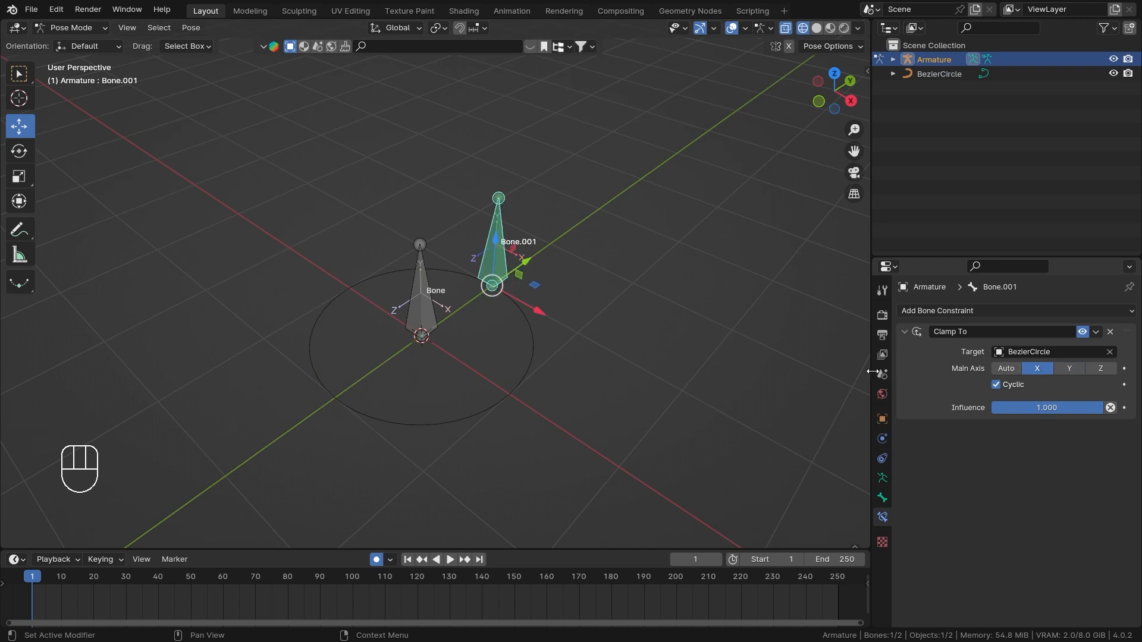
left_click_drag(538, 315, 660, 431)
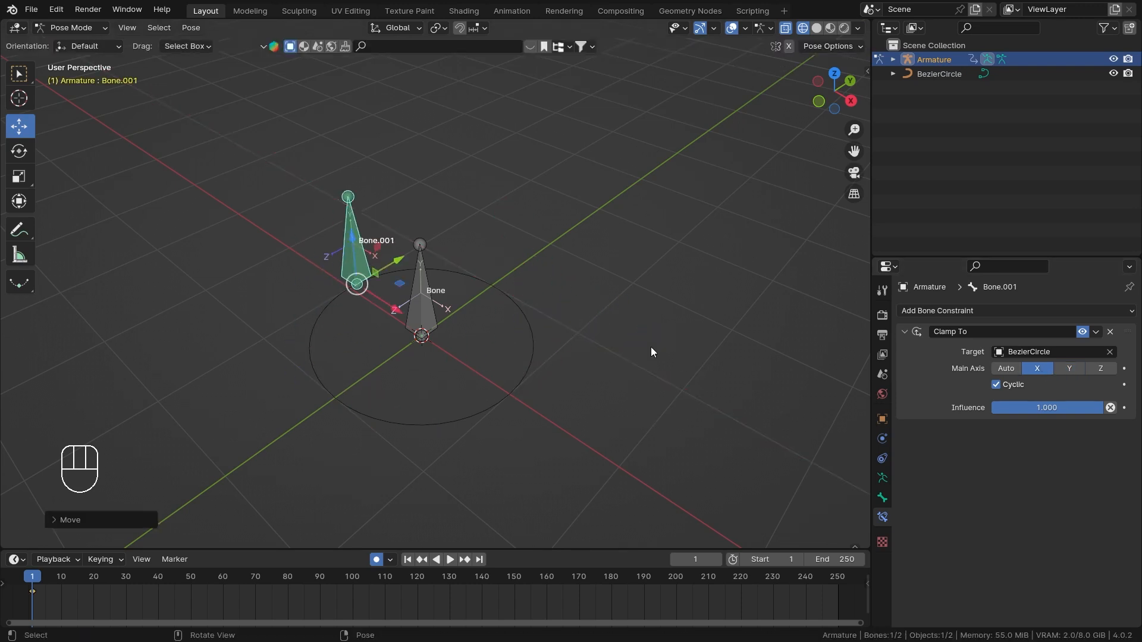
Disable the Clamp To constraint and clear Bone.001's location and rotation.
left_click(1082, 332)
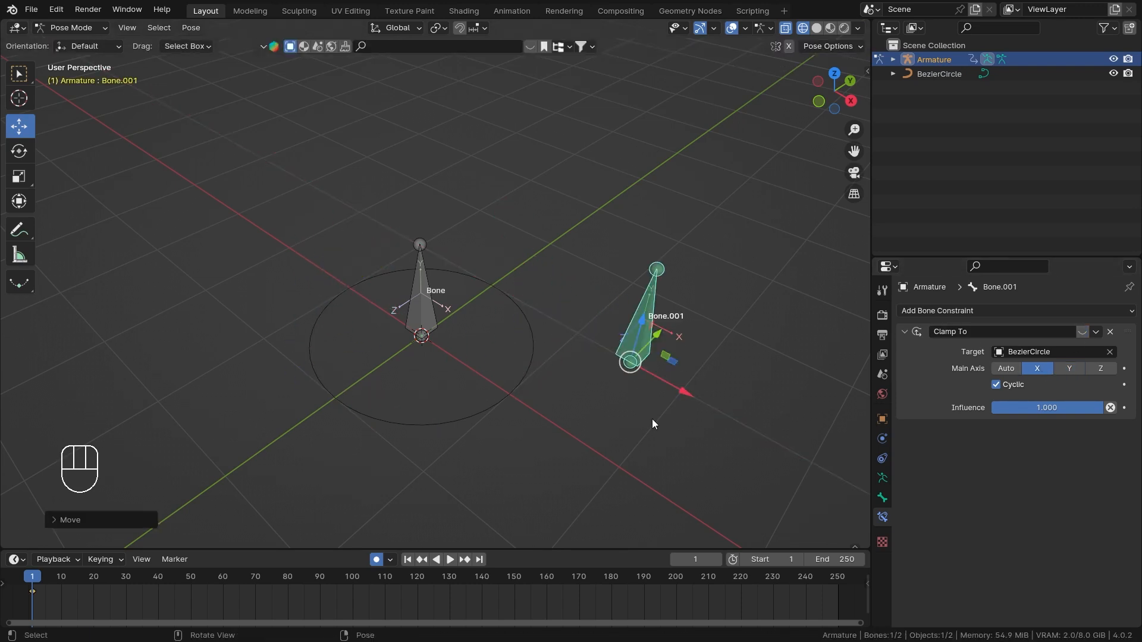
key("alt+g")
key("alt+r")
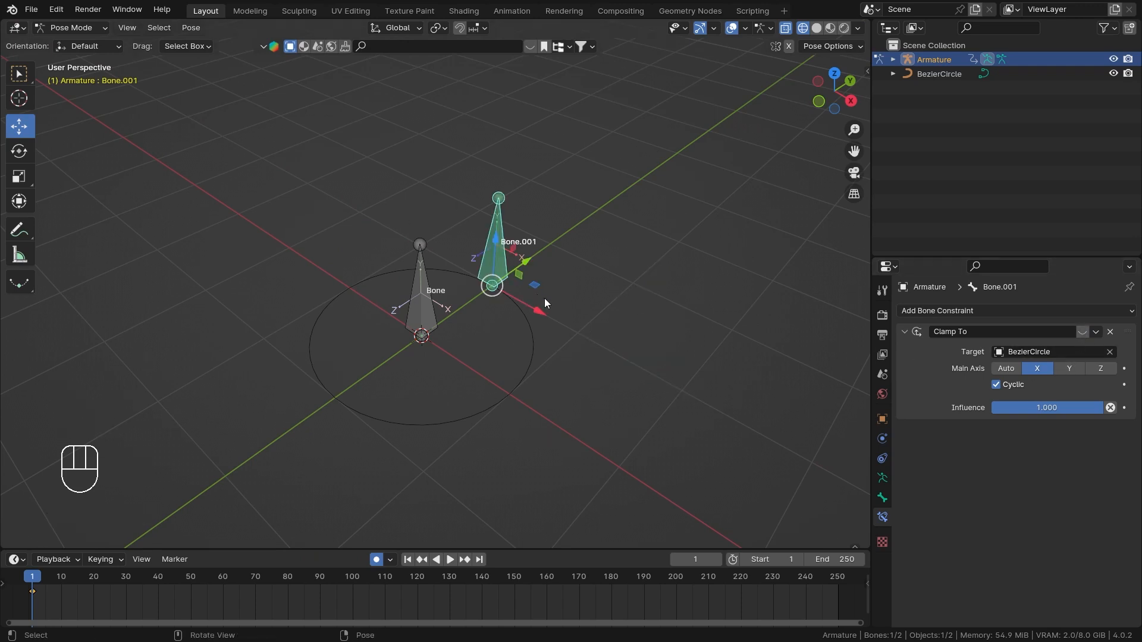
Re-enable Clamp To with Main Axis Y and test it by moving Bone.001 along the Y axis.
scroll(544, 298, "up", 1)
left_click(1069, 369)
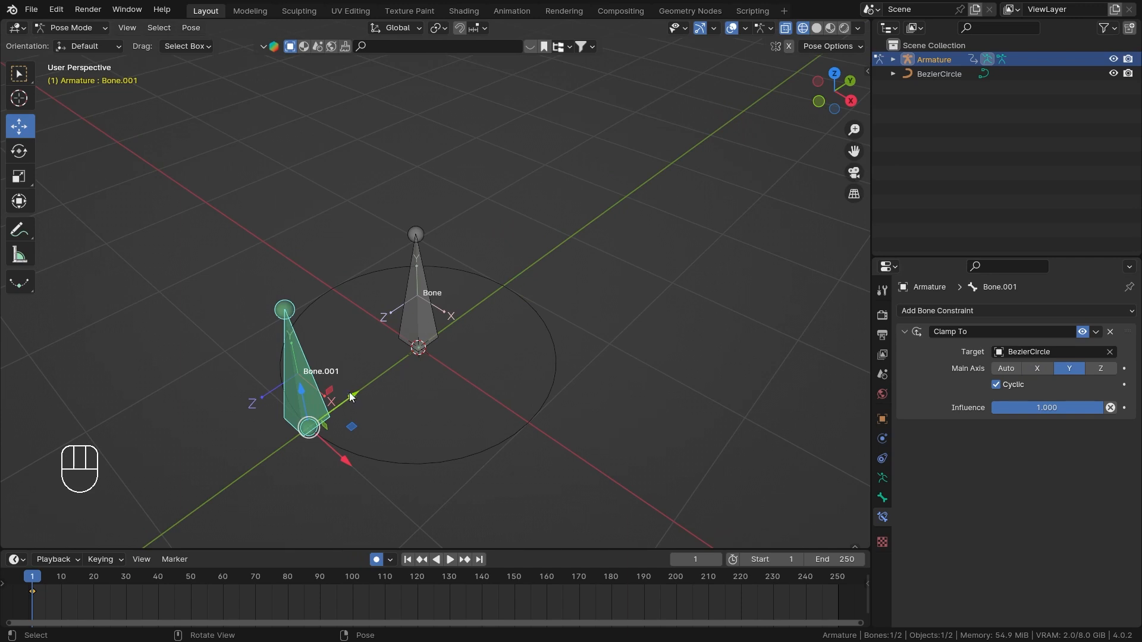
left_click_drag(350, 395, 517, 333)
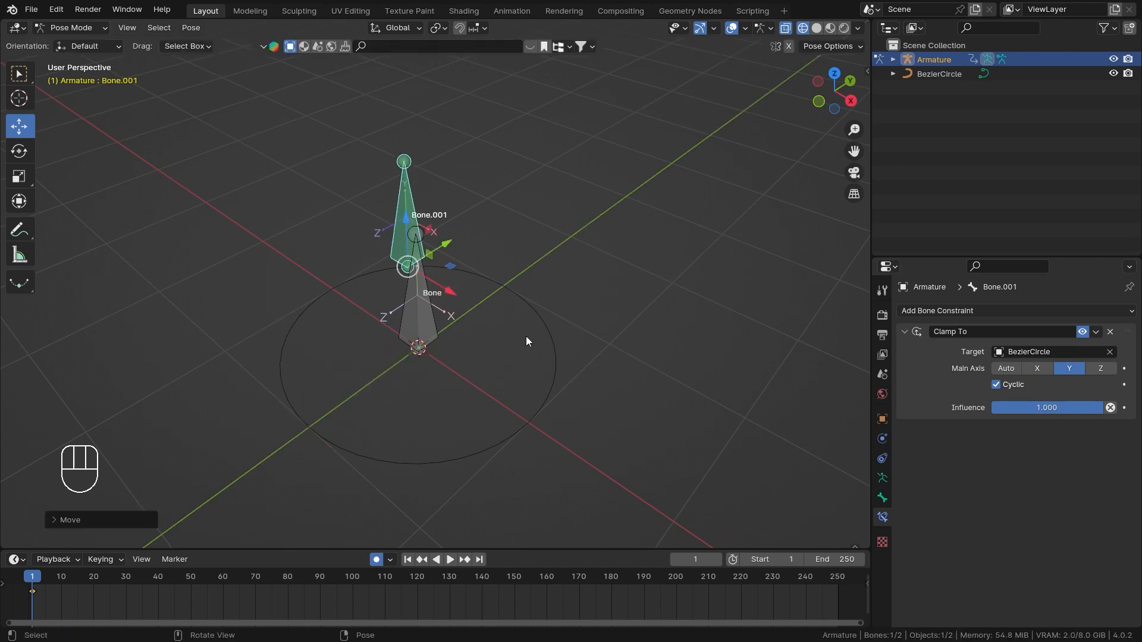
Set the constraint's Main Axis to Z and test moving Bone.001 along the Z axis on the flat circle.
left_click(1103, 368)
left_click_drag(304, 395, 358, 289)
middle_click_drag(358, 289, 343, 377)
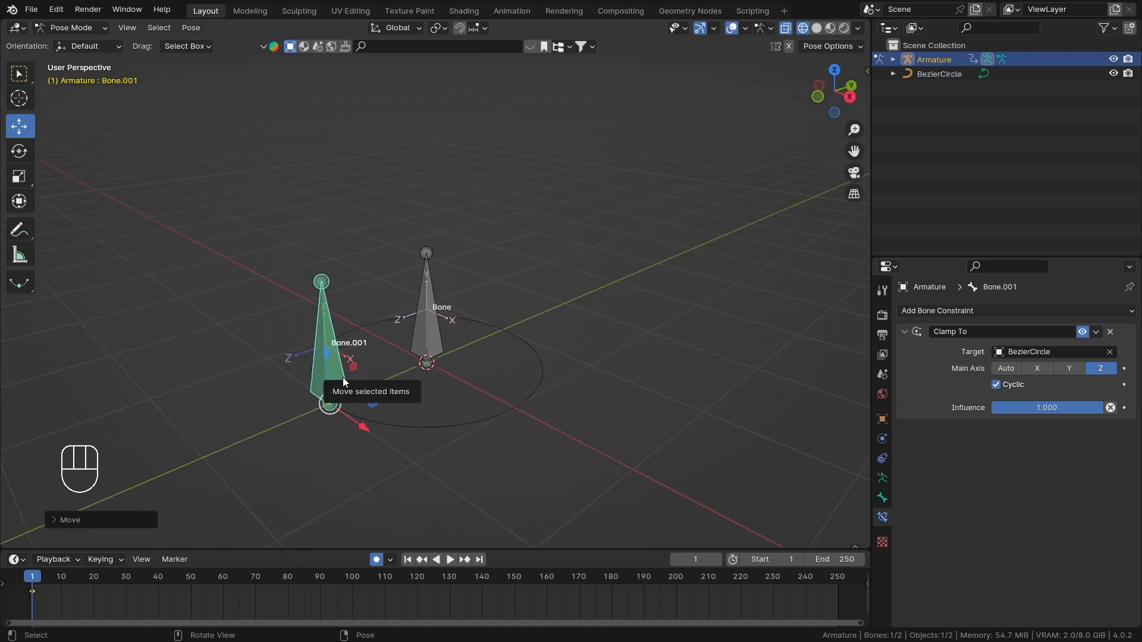
left_click_drag(321, 356, 335, 441)
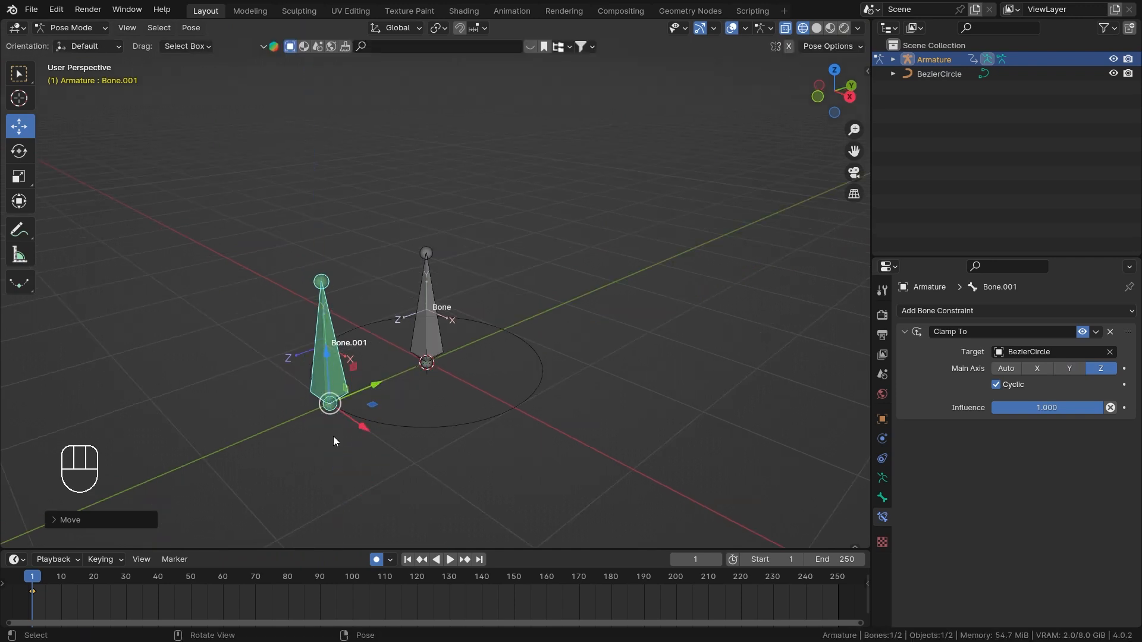
In Edit Mode, rotate all of the Bezier circle's control points 90° around the Y axis.
key("ctrl")
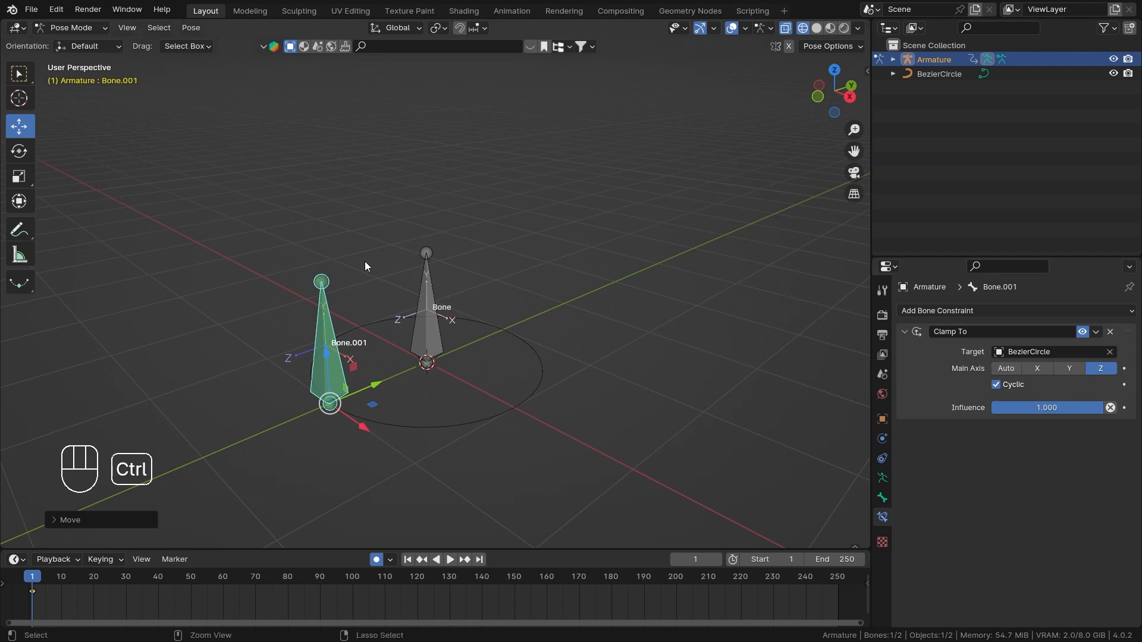
key("ctrl+Tab")
left_click(525, 340)
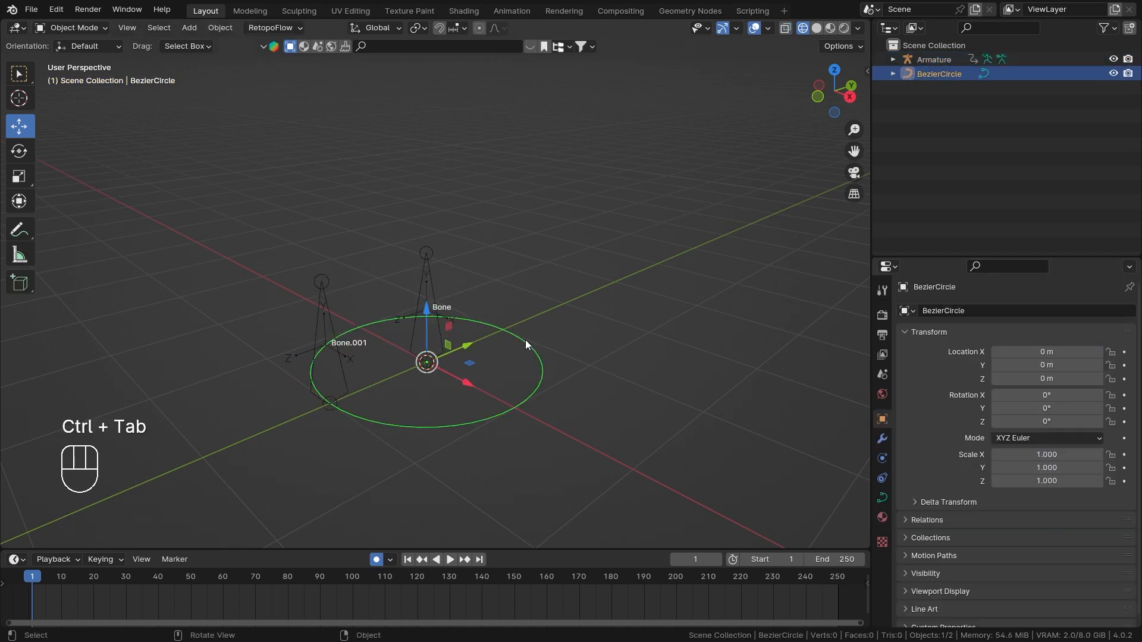
key("Tab")
key("a")
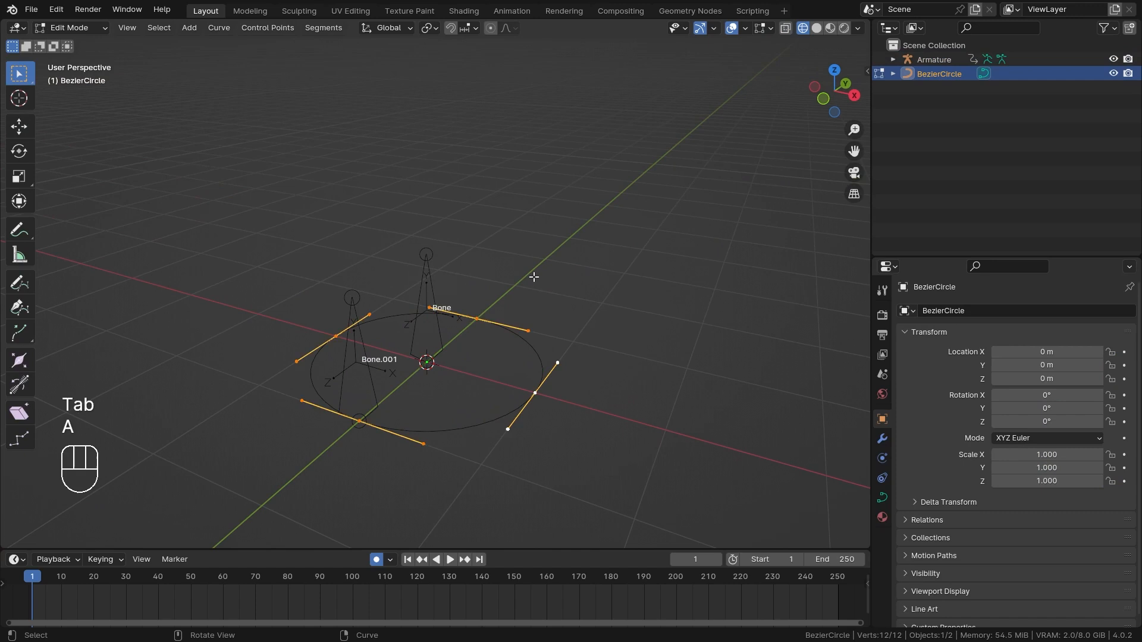
key("r")
key("y")
key("KP_9")
key("KP_0")
left_click(564, 258)
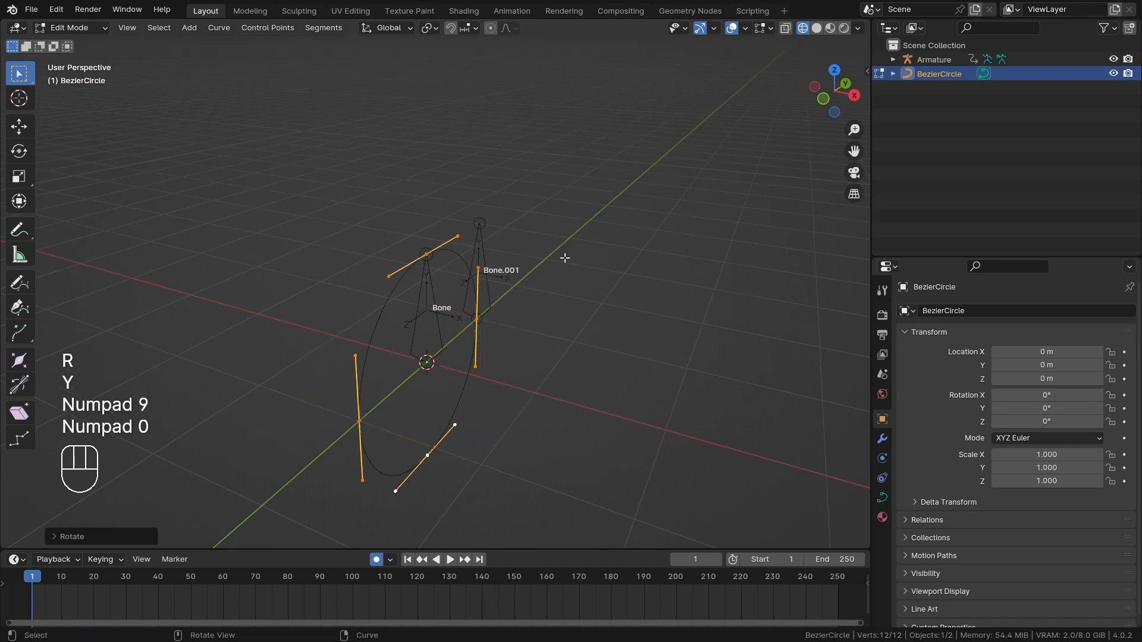
Leave the circle's Edit Mode, select the armature and return it to Pose Mode.
middle_click_drag(563, 257, 552, 262)
key("ctrl+Tab")
key("ctrl+Tab")
left_click(507, 266)
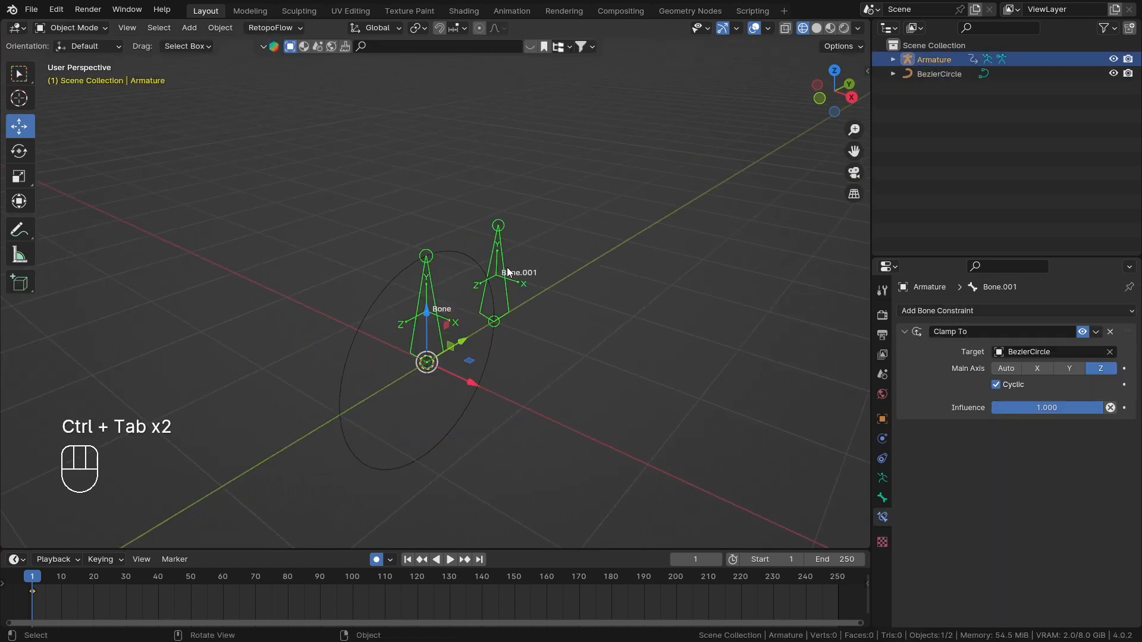
key("ctrl+Tab")
middle_click_drag(618, 317, 615, 263)
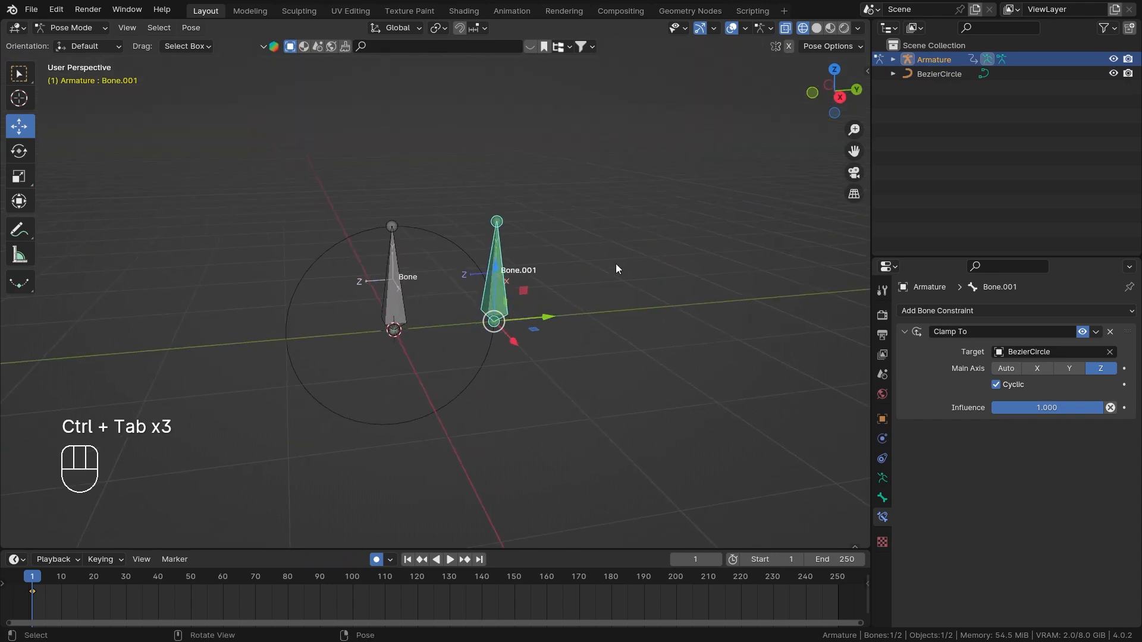
Test Bone.001 on the upright circle with Main Axis Z by moving it along the Z and X axes.
left_click_drag(495, 267, 532, 278)
middle_click_drag(513, 333, 451, 335)
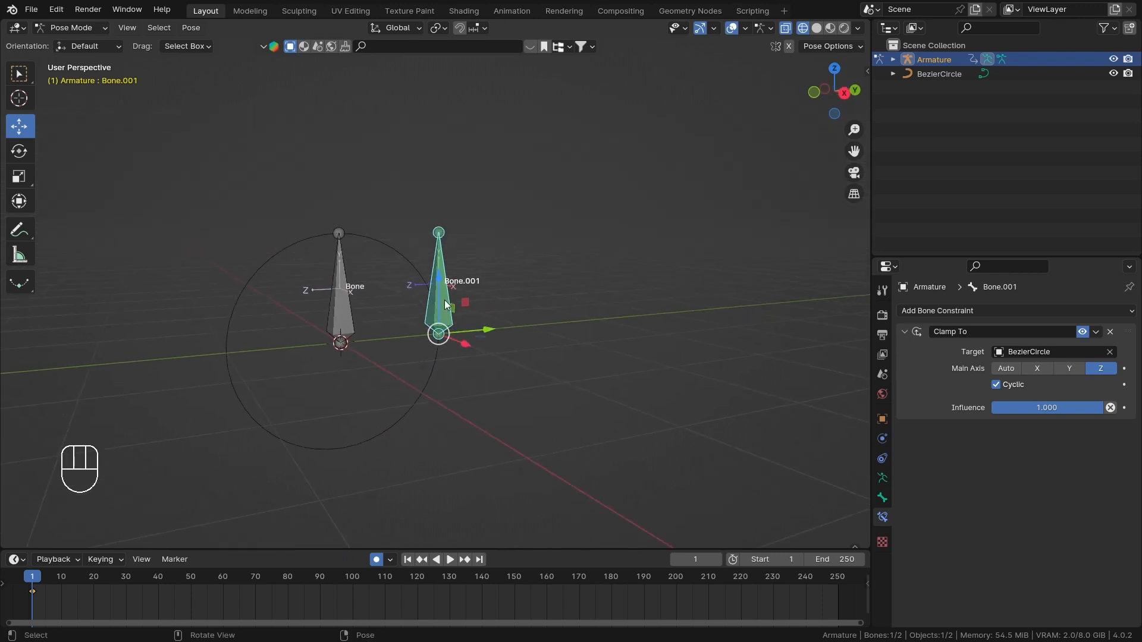
key("g")
key("z")
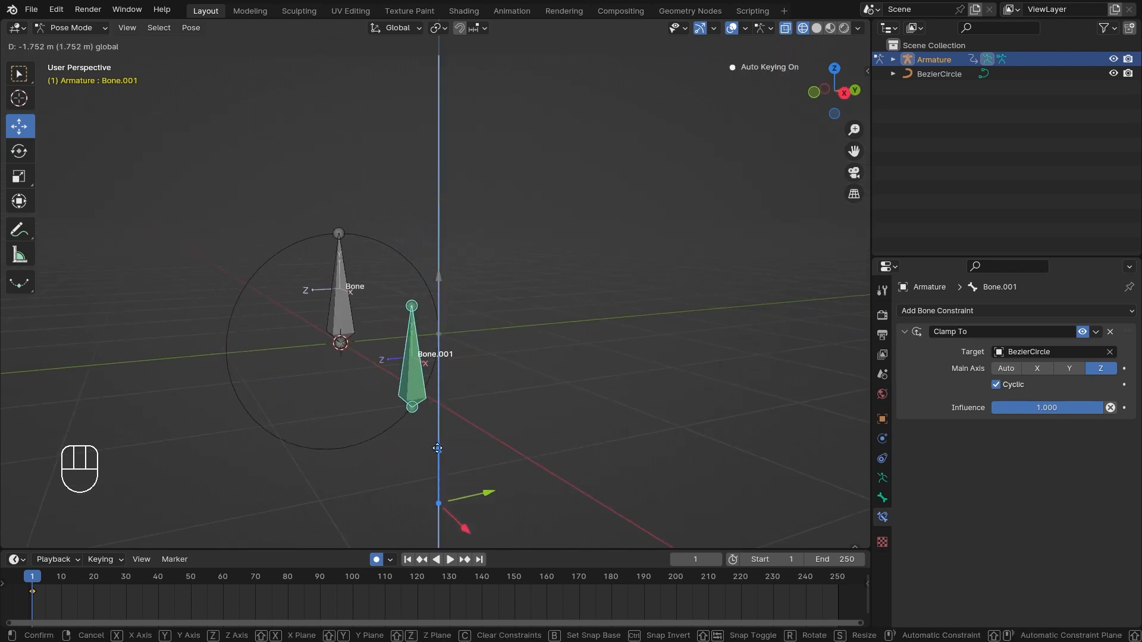
key("x")
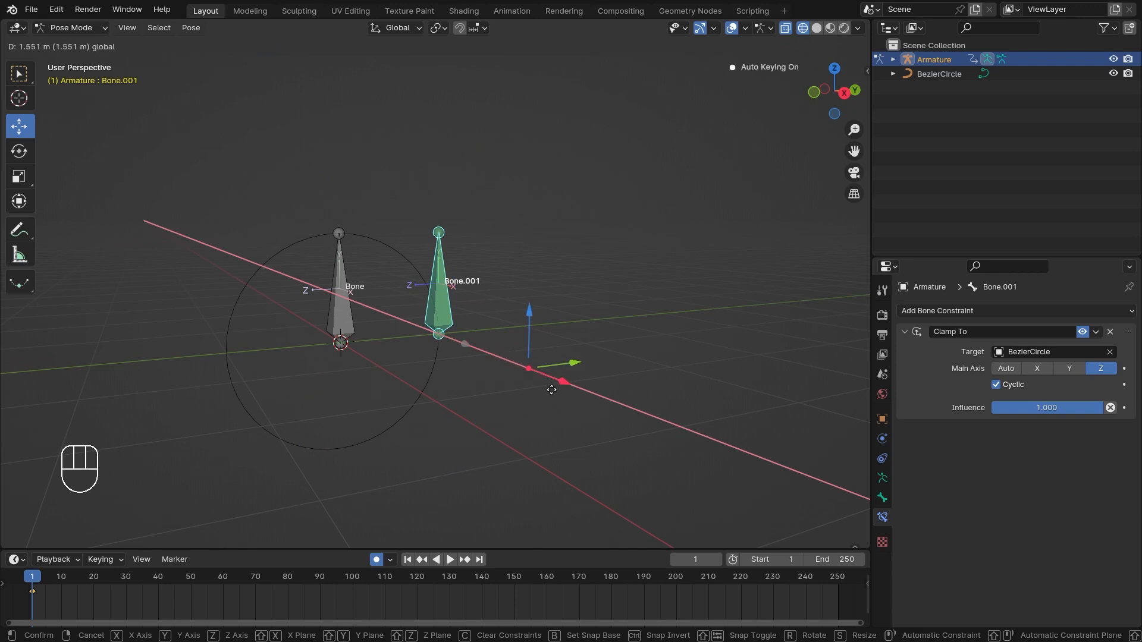
left_click(418, 244)
middle_click_drag(419, 243, 603, 327)
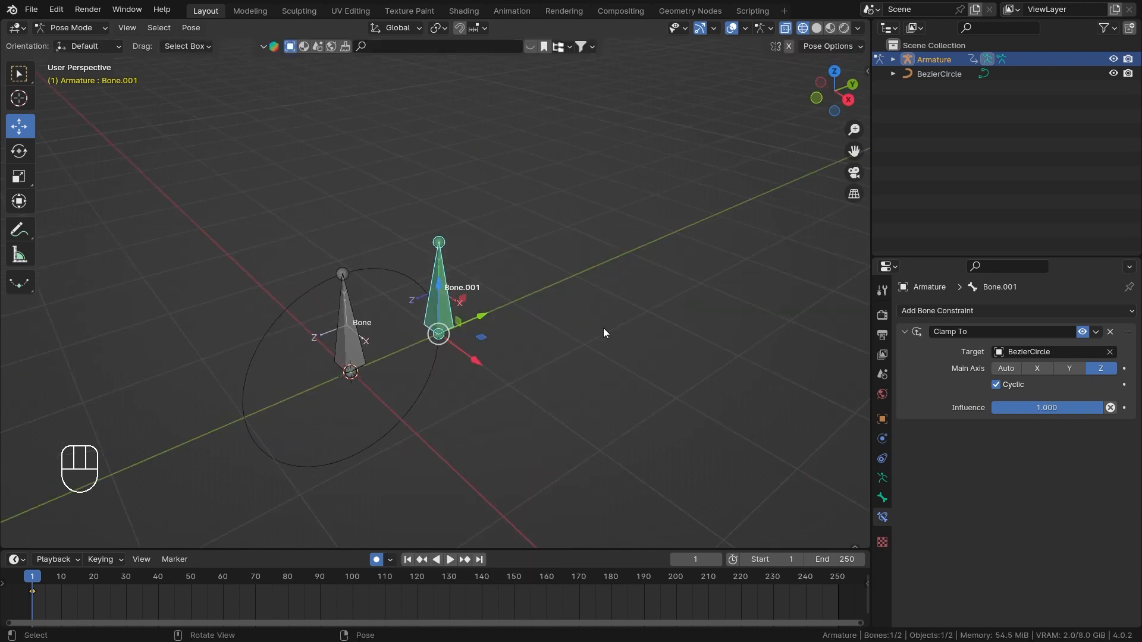
Set the constraint's Main Axis to X and test how Bone.001 moves on the upright circle.
left_click(1051, 369)
left_click_drag(262, 445, 274, 348)
middle_click_drag(264, 365, 376, 351)
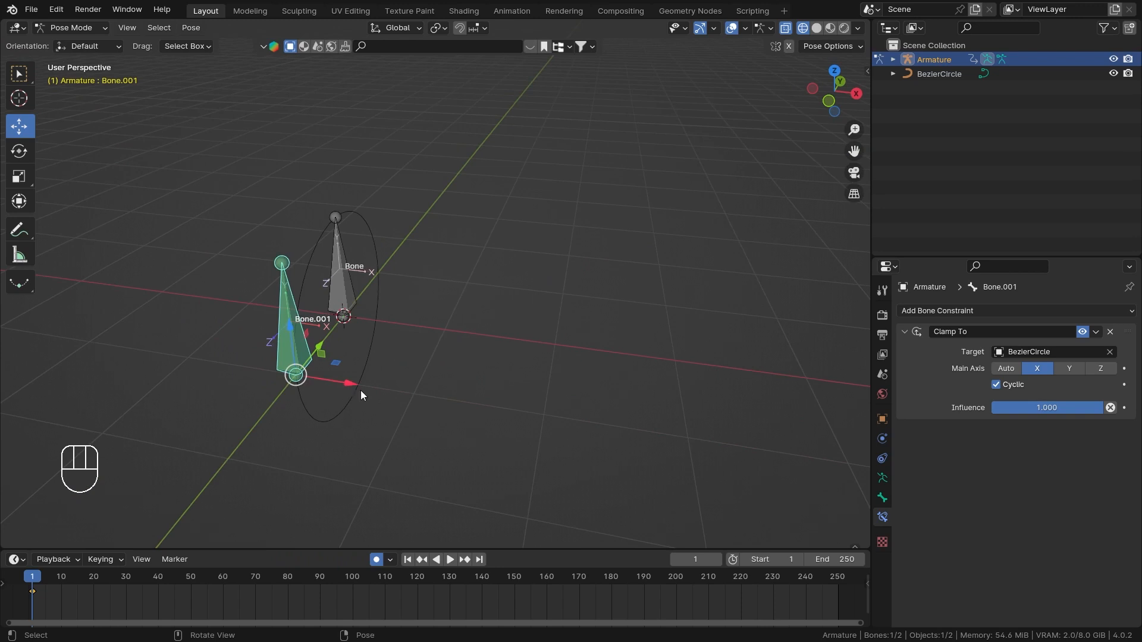
middle_click_drag(361, 391, 331, 362)
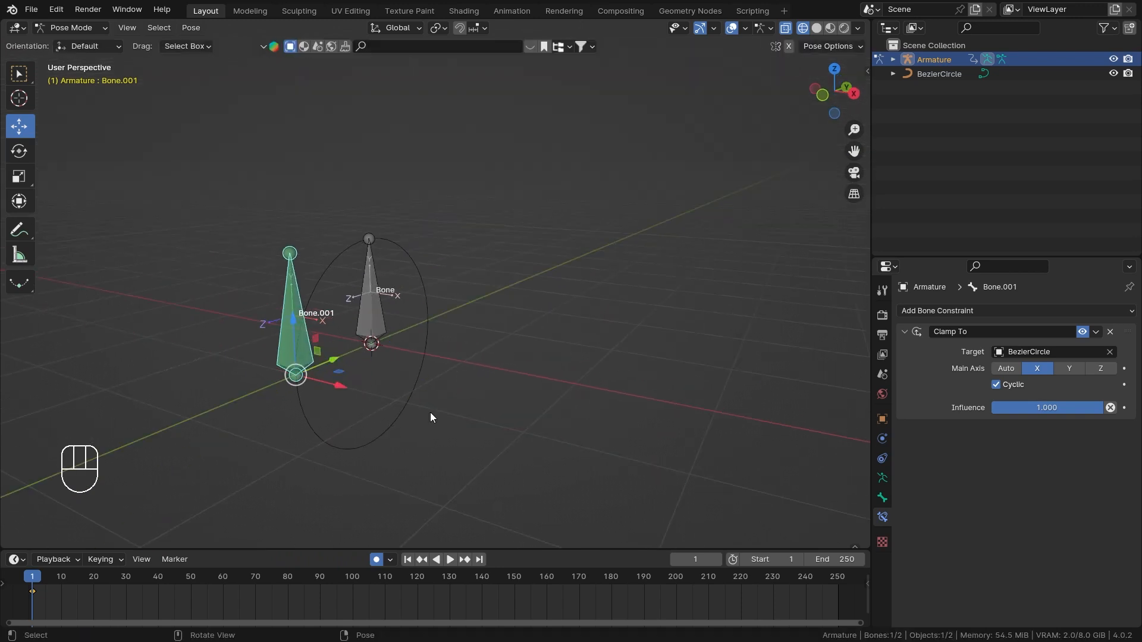
Set the constraint's Main Axis to Y and test moving Bone.001 along the Y axis.
left_click(1068, 368)
key("g")
key("y")
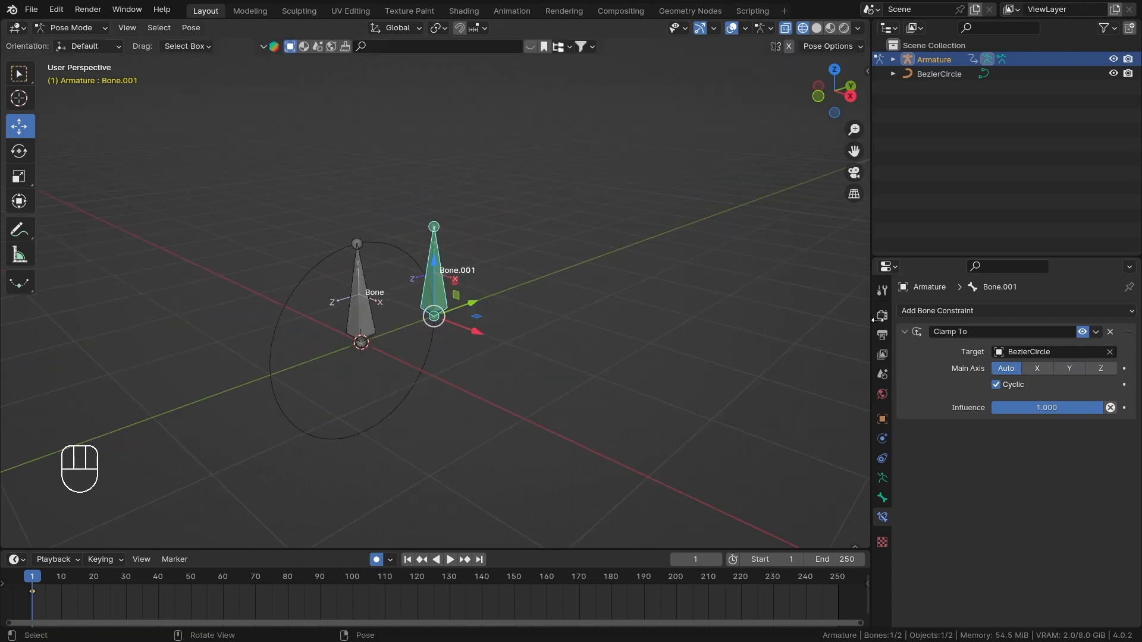
With Main Axis set to Auto, test moving Bone.001 along the X axis and along the Y axis.
left_click_drag(474, 329, 530, 362)
right_click(530, 362)
left_click_drag(475, 305, 459, 201)
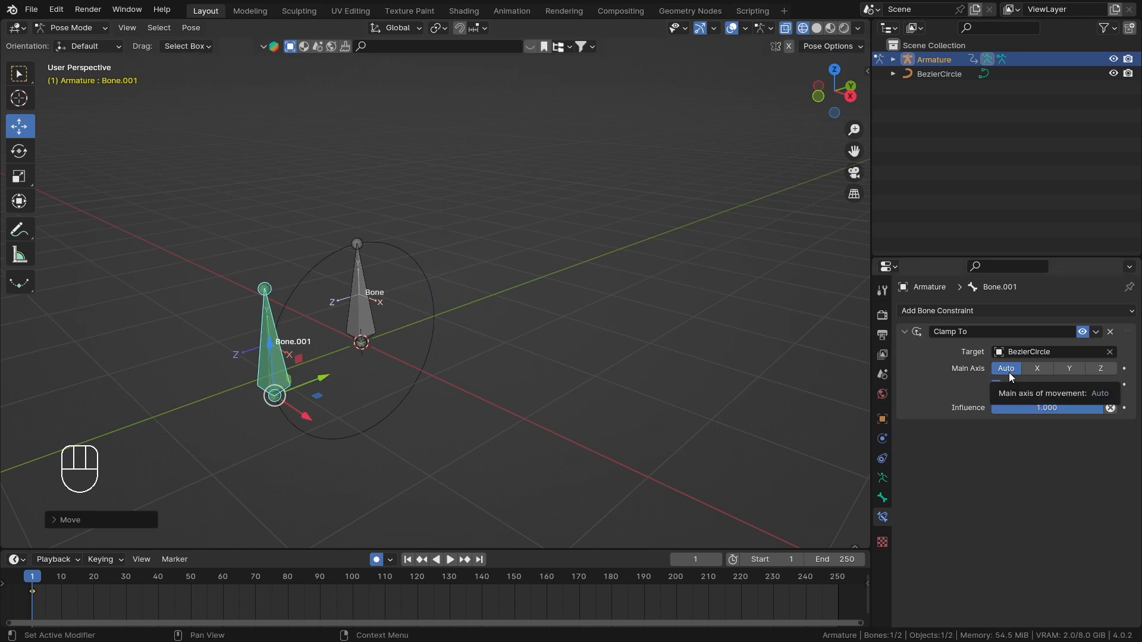
Turn off Cyclic, set the Main Axis to Z and test moving Bone.001 along the Z axis.
left_click(1005, 386)
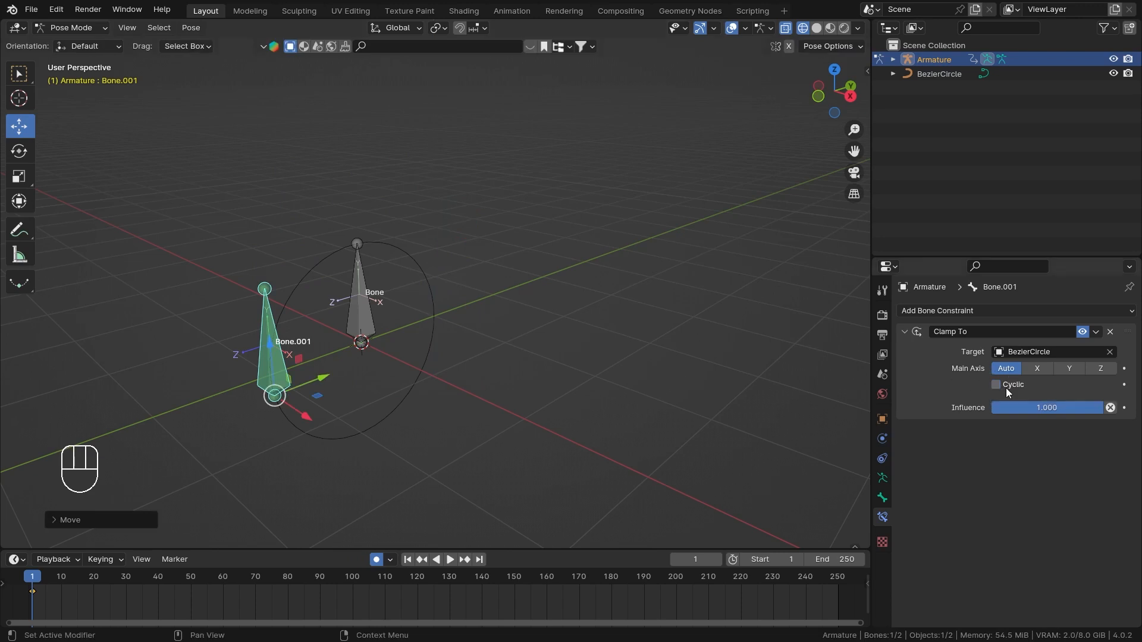
left_click(1092, 370)
left_click_drag(277, 350, 464, 503)
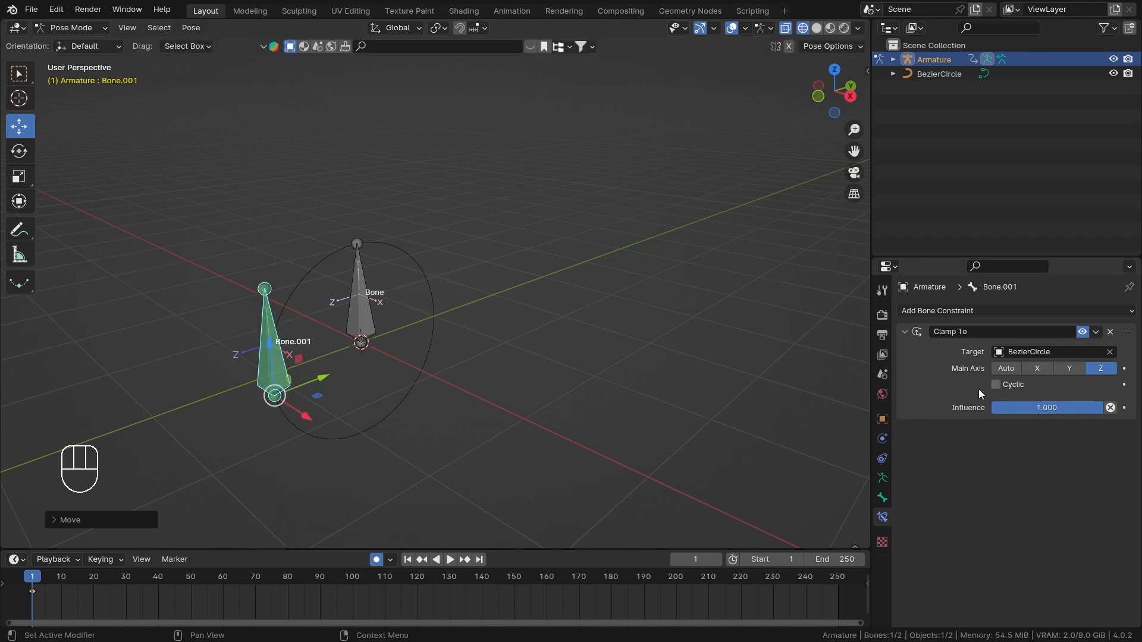
Clear Bone.001's location and rotation, and set the Clamp To constraint's Influence to 0.500.
scroll(439, 375, "down", 3)
scroll(467, 321, "up", 4)
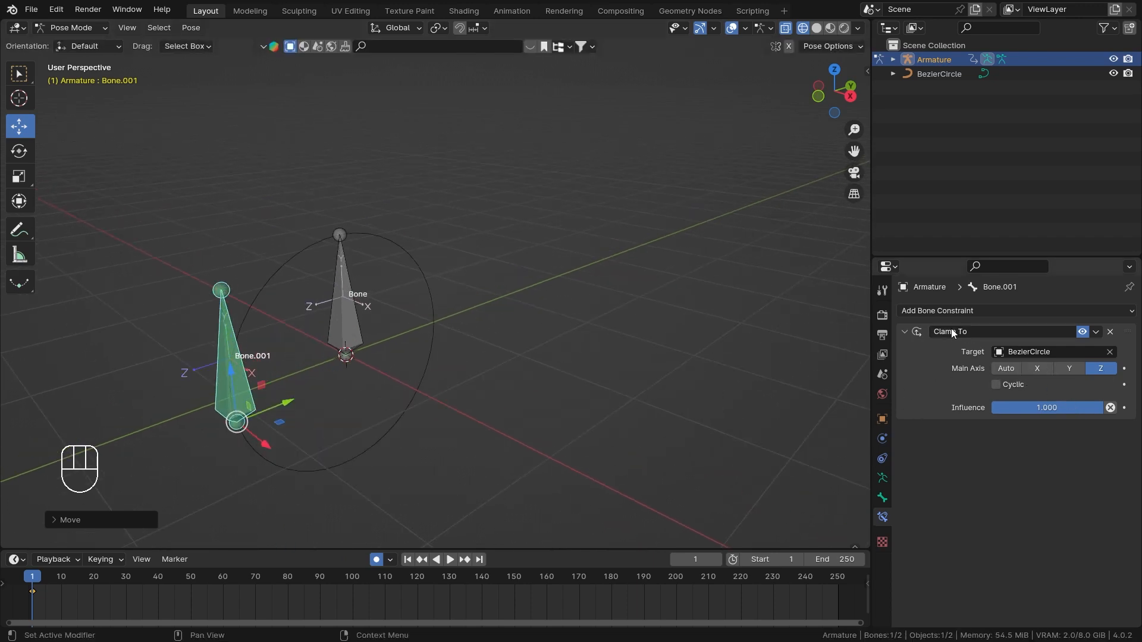
key("alt+r")
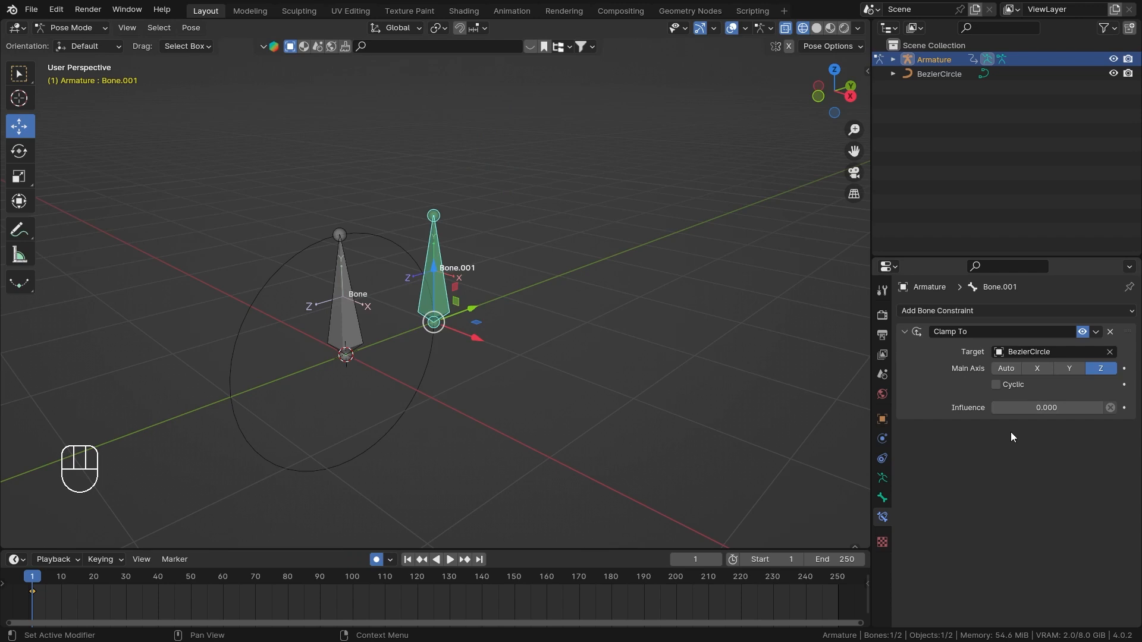
left_click_drag(1020, 411, 1047, 409)
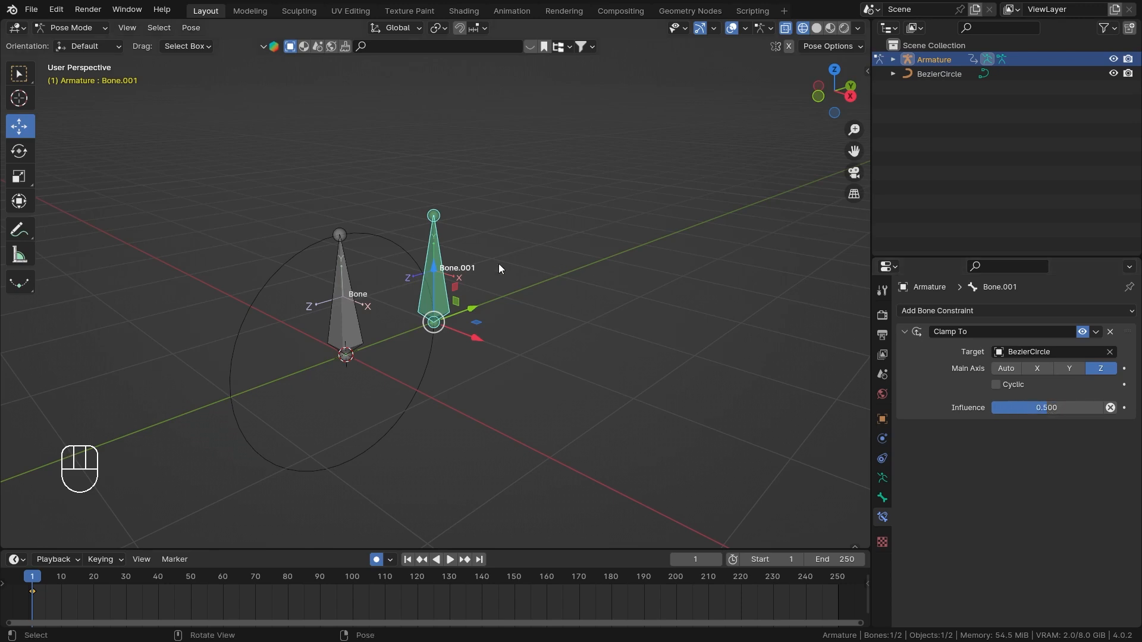
Test moving Bone.001 with the reduced constraint influence, then undo the move.
left_click(433, 268)
left_click_drag(442, 240, 465, 284)
key("ctrl+z")
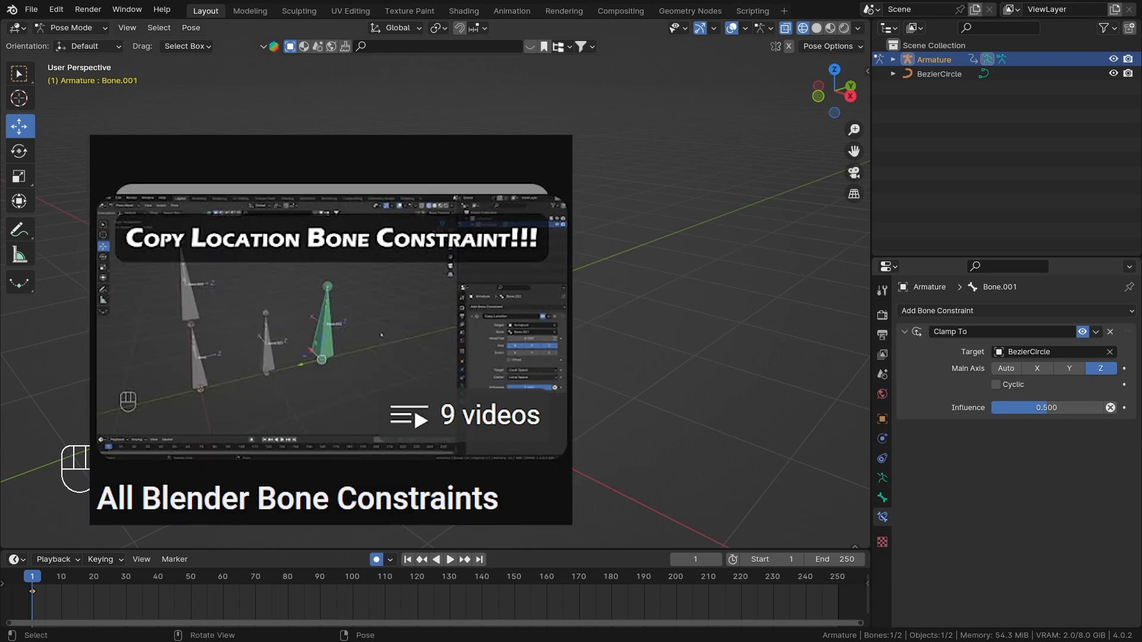
Open the list of available bone constraints for Bone.001.
left_click(1076, 311)
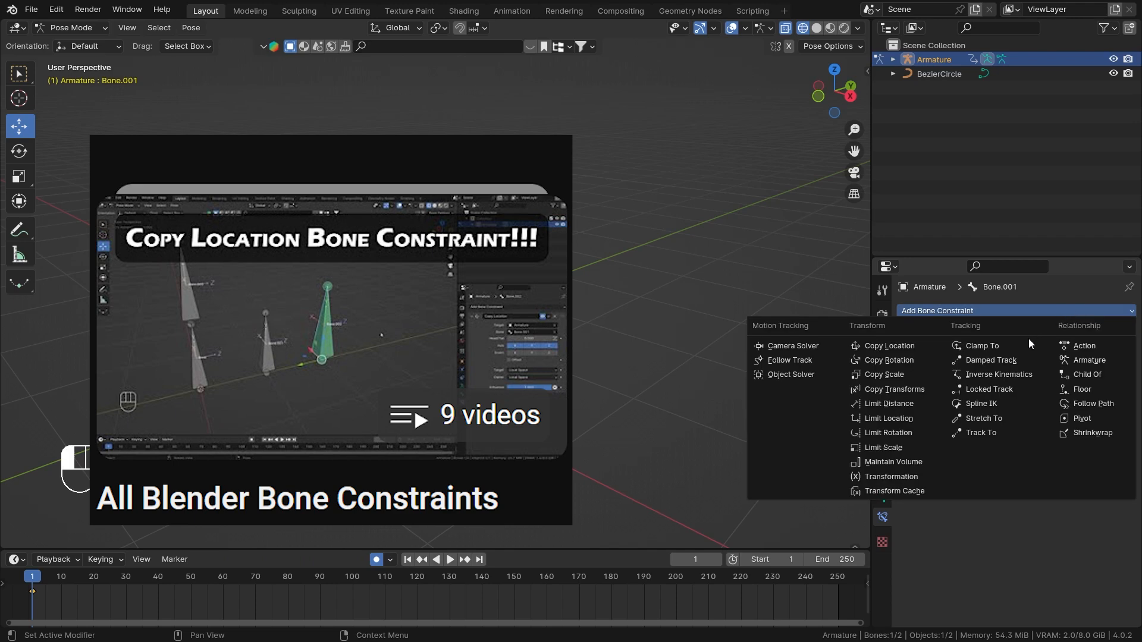